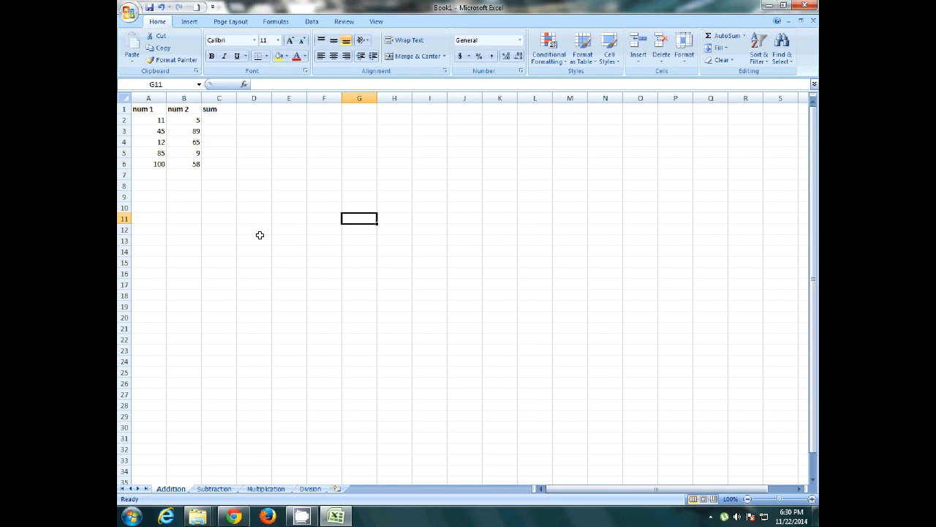
# Step: Look through the Subtraction, Multiplication and Division sheets, and examine the num 1, num 2 and sum columns on the Addition sheet
pyautogui.click(213, 488)
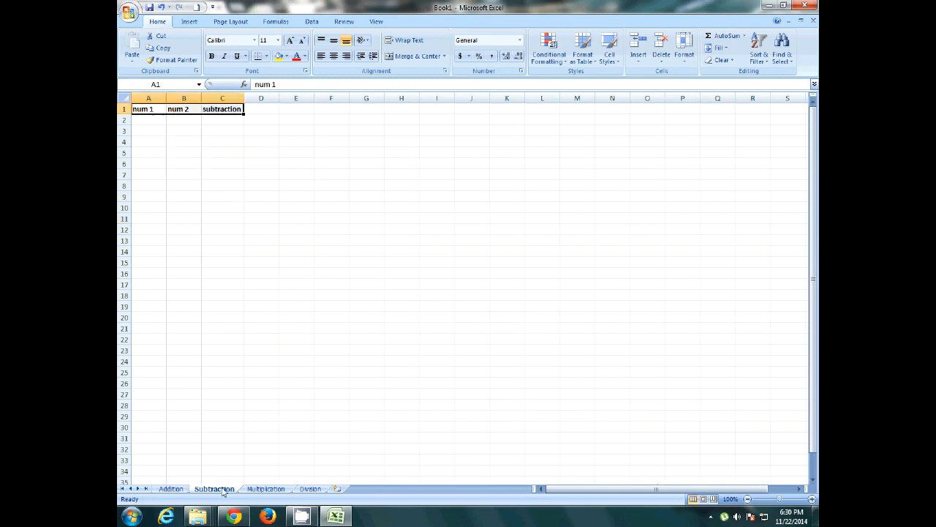
pyautogui.click(268, 489)
pyautogui.click(311, 488)
pyautogui.click(173, 489)
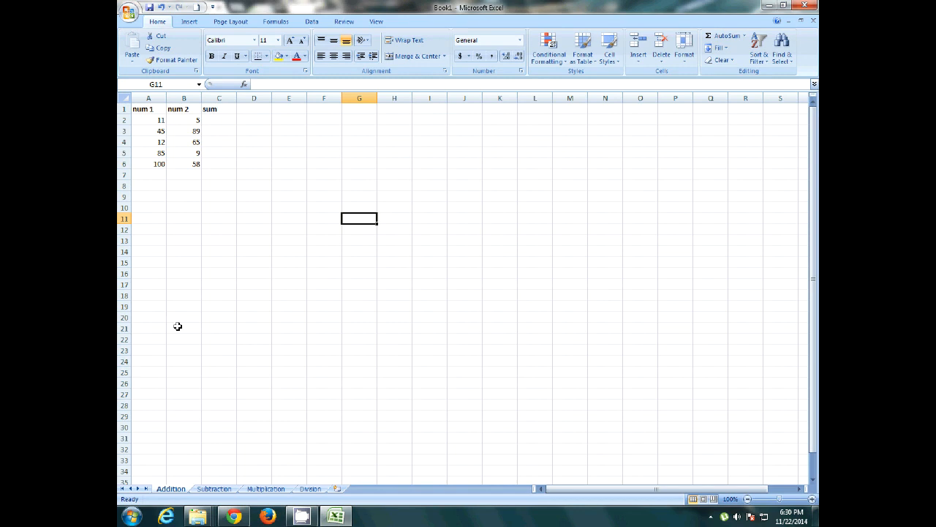
pyautogui.click(152, 120)
pyautogui.click(203, 121)
pyautogui.click(159, 123)
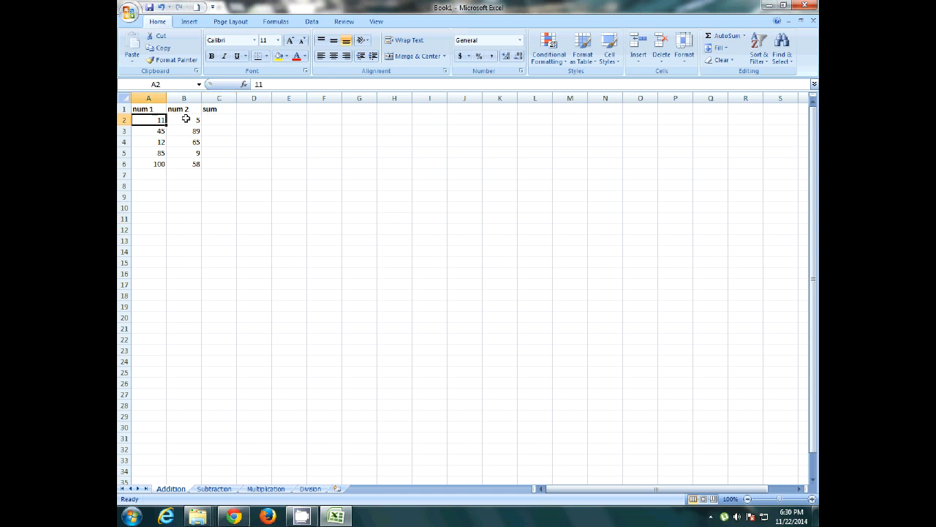
pyautogui.click(186, 119)
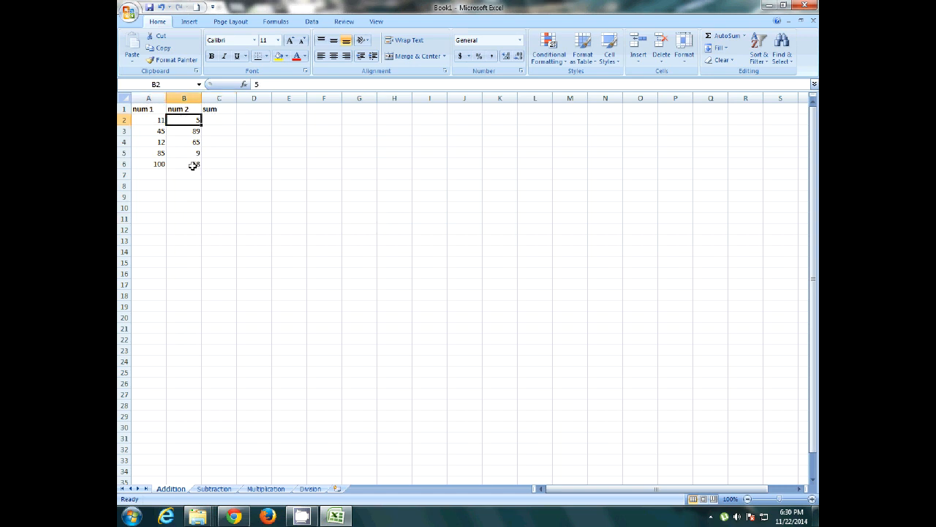
pyautogui.click(218, 109)
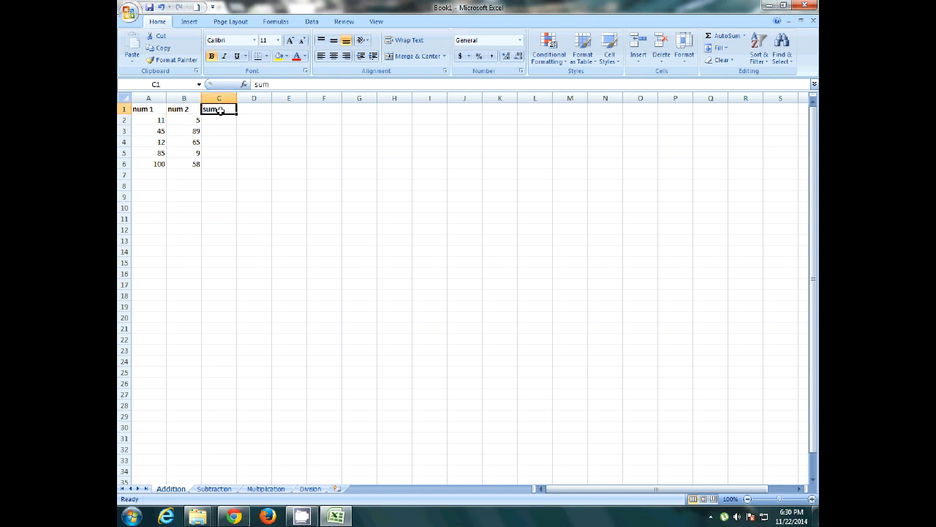
# Step: Add the row 2 numbers in A2:B2 with AutoSum so the total goes into C2
pyautogui.click(219, 121)
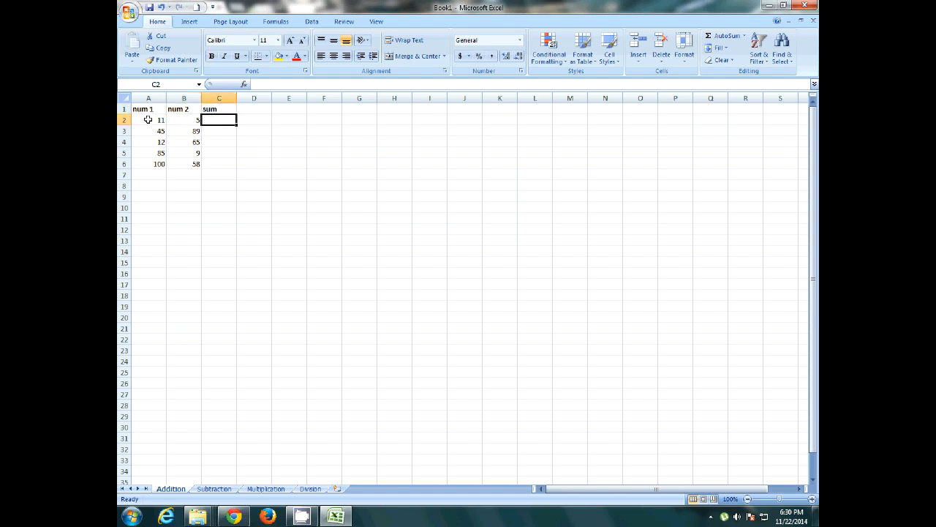
pyautogui.moveTo(155, 120); pyautogui.dragTo(182, 120)
pyautogui.click(213, 121)
pyautogui.moveTo(159, 121); pyautogui.dragTo(176, 121)
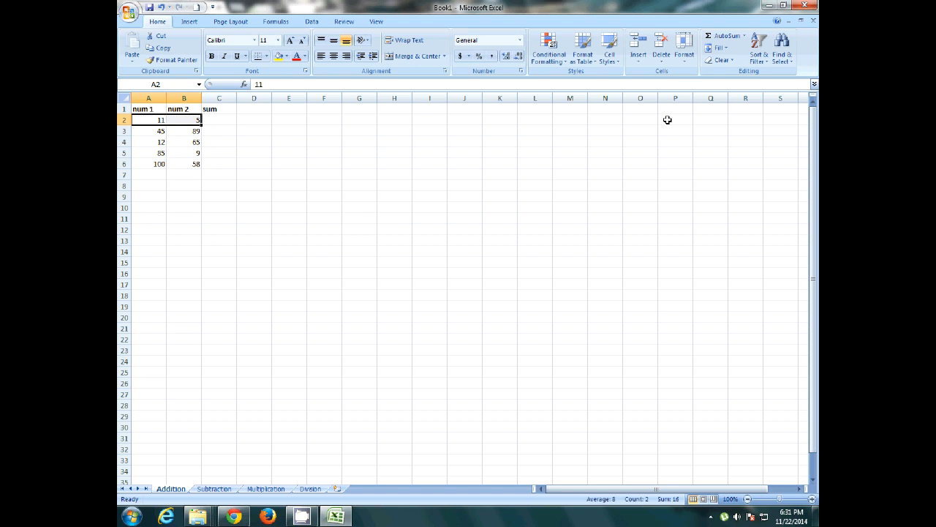
pyautogui.click(726, 42)
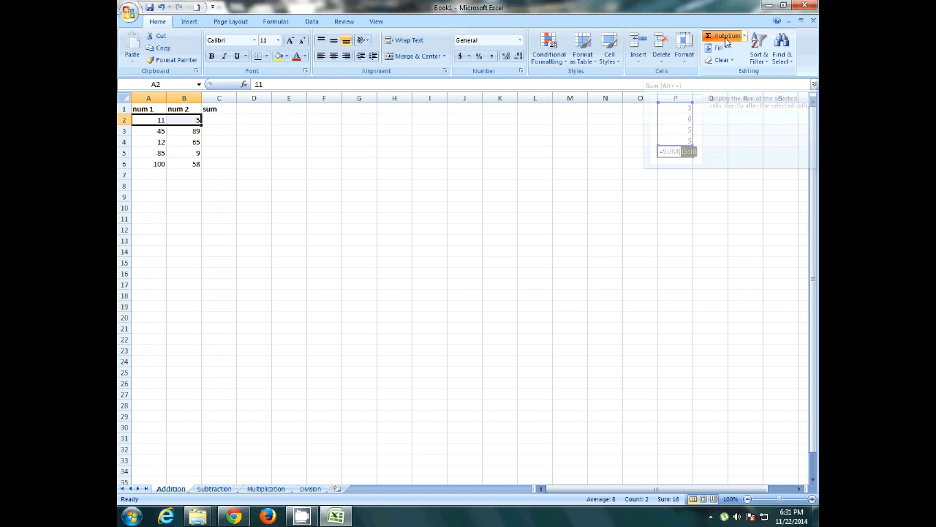
pyautogui.click(229, 120)
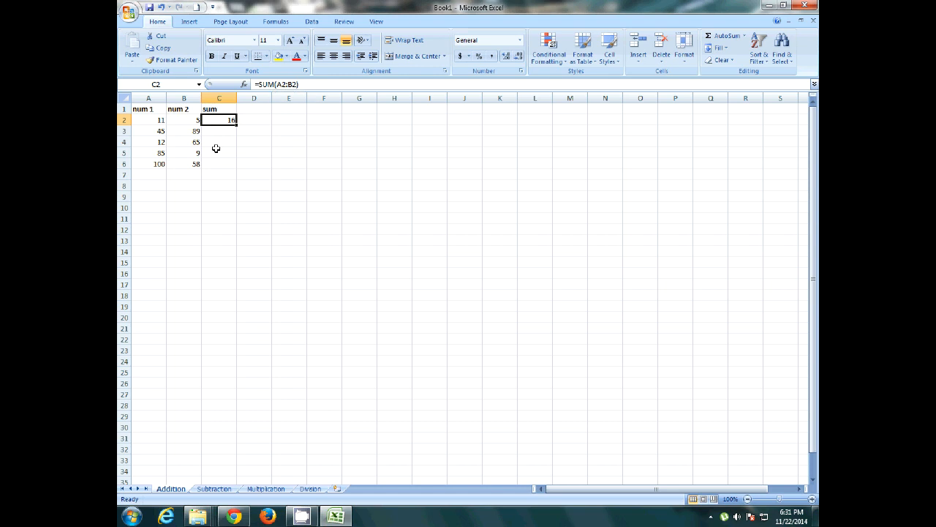
# Step: Examine the SUM formula in C2 and the two cells A2 and B2 that it adds
pyautogui.click(152, 120)
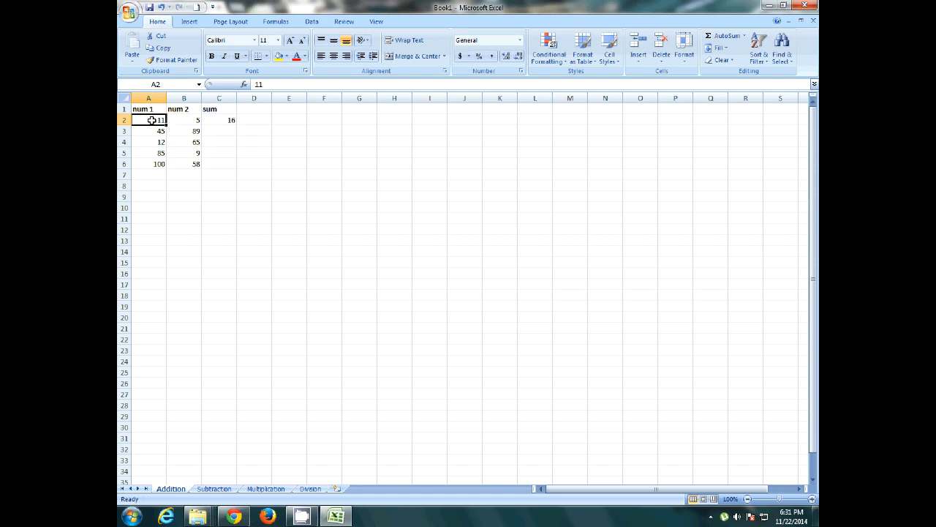
pyautogui.click(186, 120)
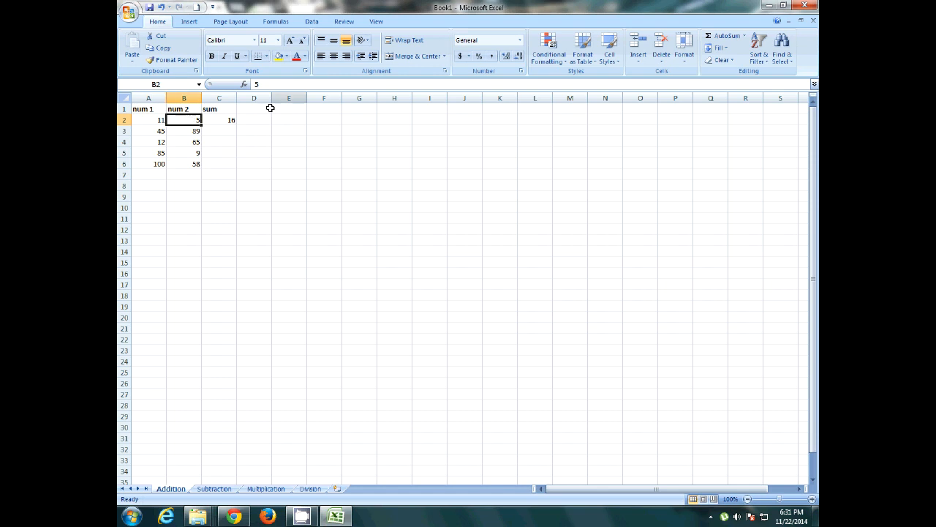
pyautogui.click(227, 121)
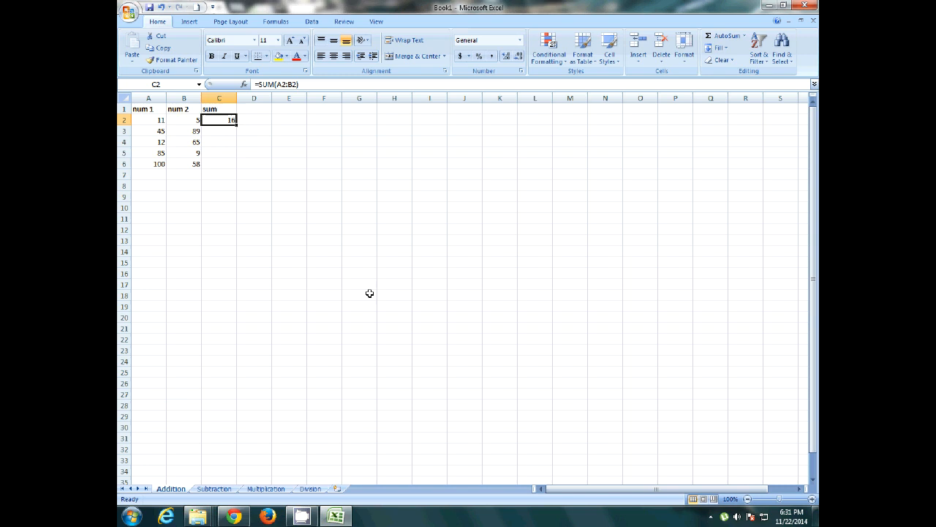
pyautogui.click(368, 127)
pyautogui.click(314, 307)
pyautogui.click(192, 296)
pyautogui.click(350, 286)
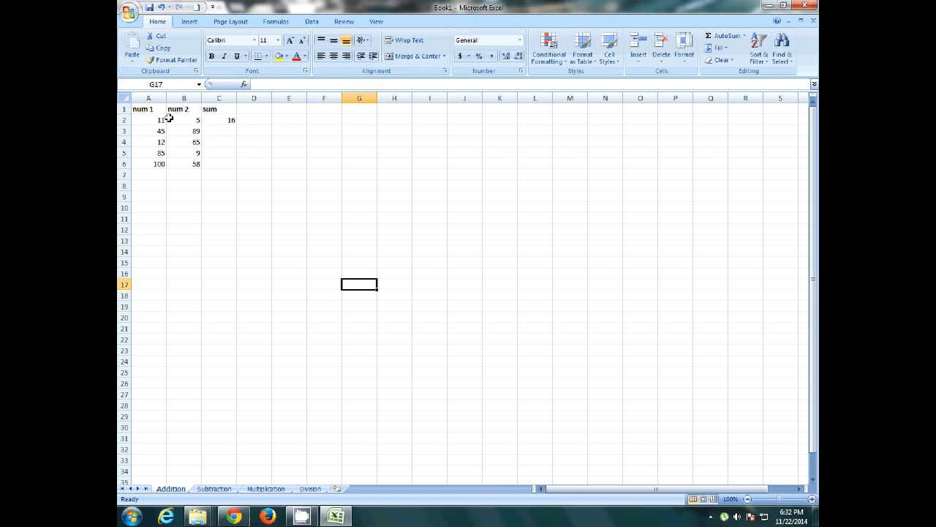
pyautogui.click(193, 121)
pyautogui.click(143, 121)
pyautogui.click(352, 315)
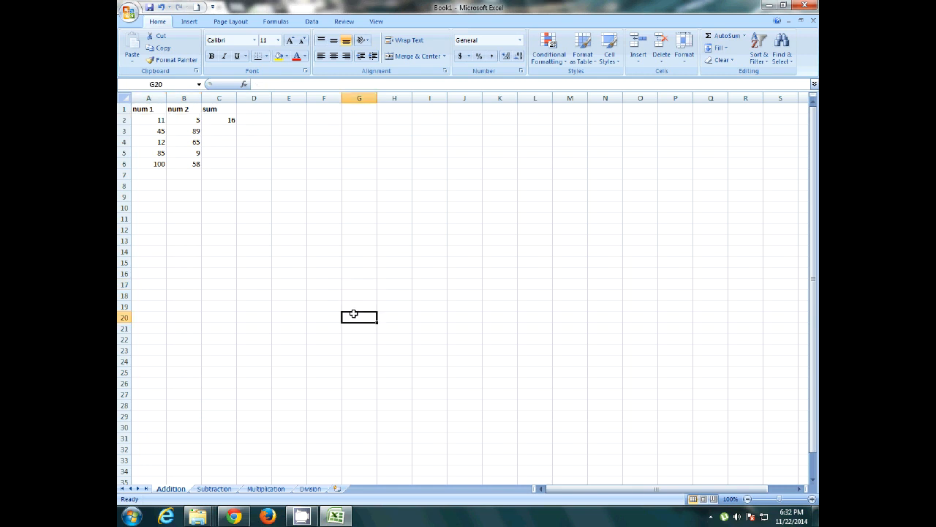
pyautogui.click(231, 119)
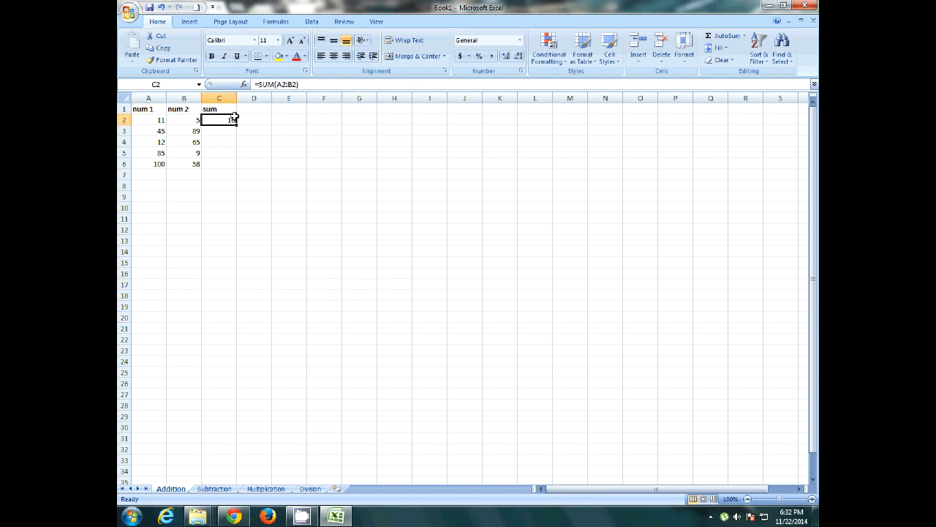
# Step: Enter the formula =sum(A2:B2) in cell C3 of the sum column
pyautogui.click(155, 130)
pyautogui.click(184, 132)
pyautogui.click(220, 133)
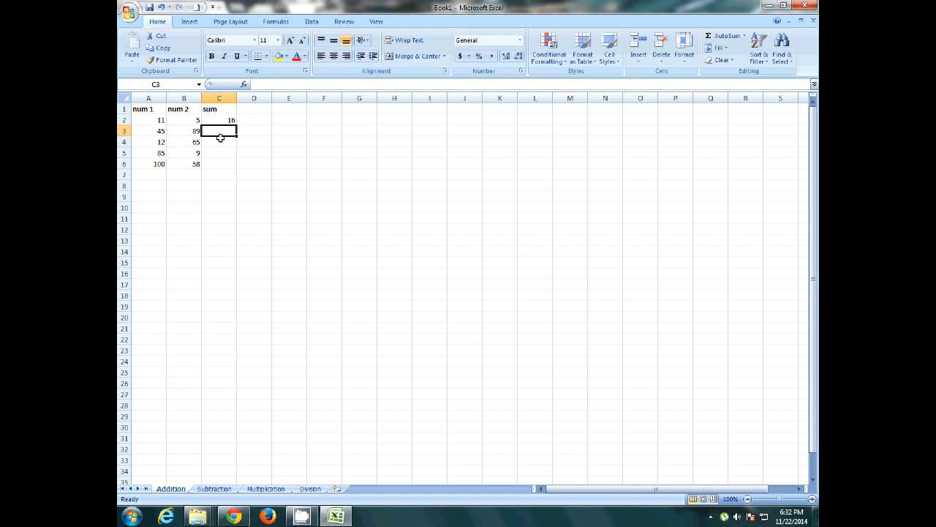
pyautogui.write('+')
pyautogui.press('BackSpace')
pyautogui.write('=sum')
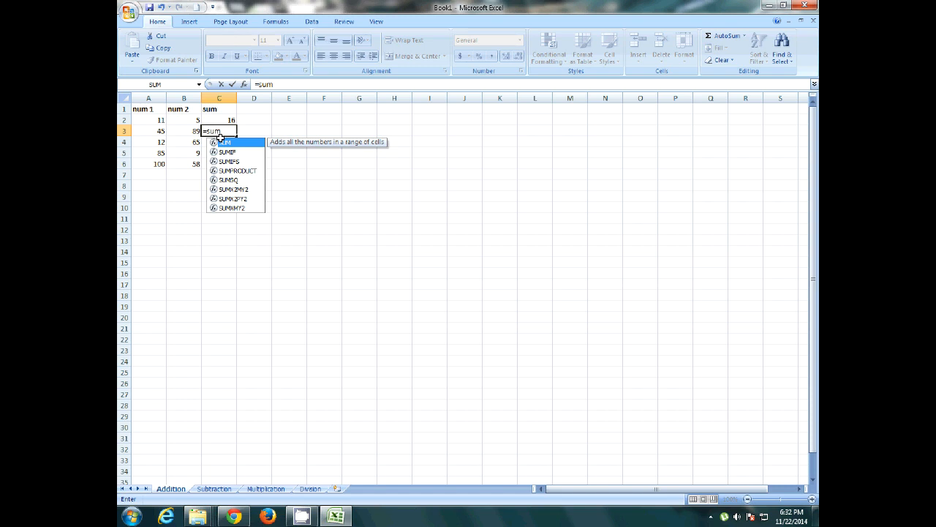
pyautogui.write('()')
pyautogui.press('Return')
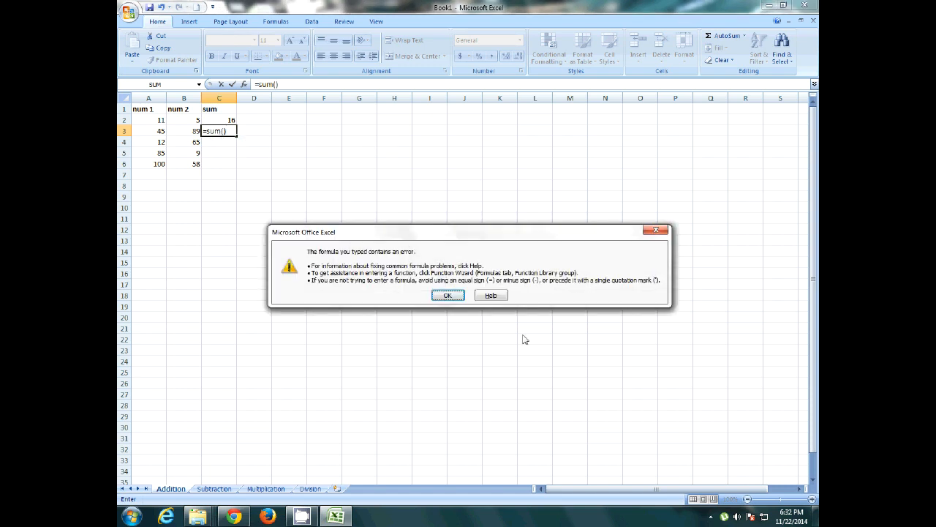
pyautogui.click(447, 295)
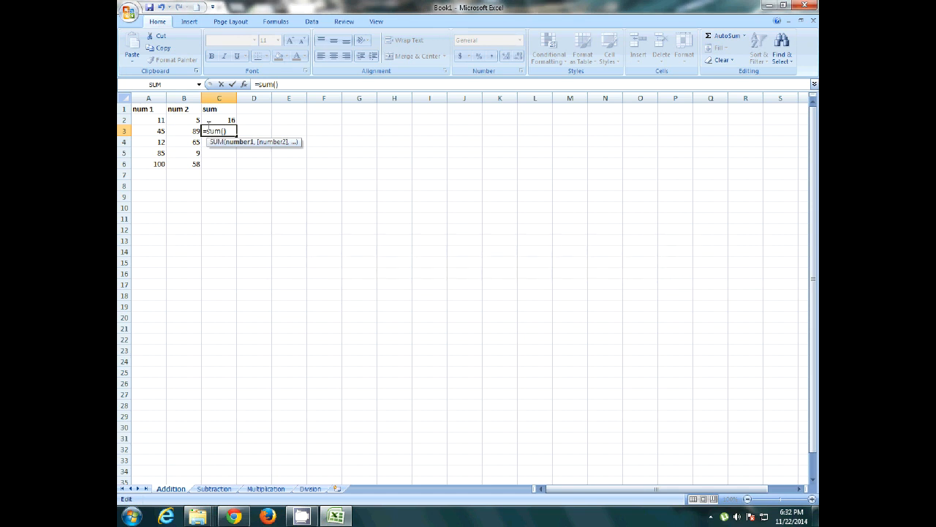
pyautogui.write('A')
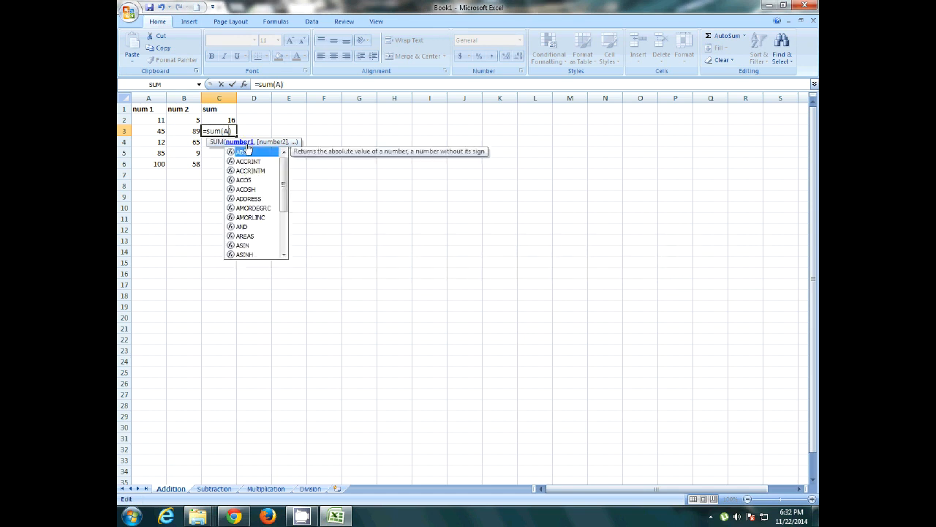
pyautogui.write('2')
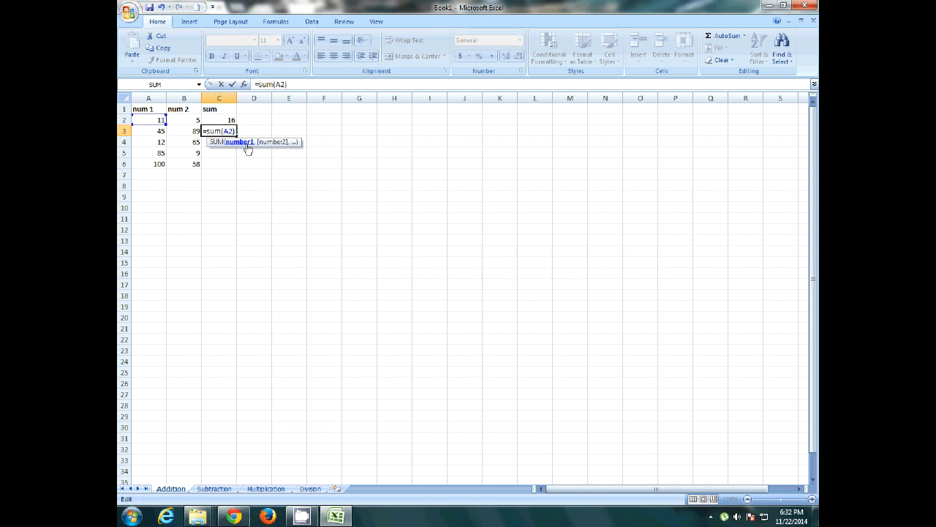
pyautogui.write(':B2')
pyautogui.press('Return')
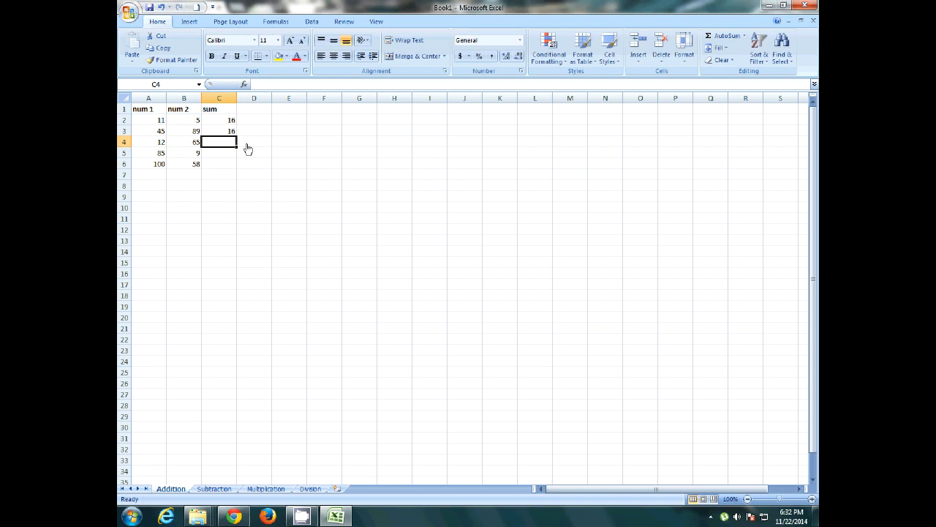
# Step: Check the cells referenced by the formula in C3 and correct it to =SUM(A3:B3)
pyautogui.click(216, 134)
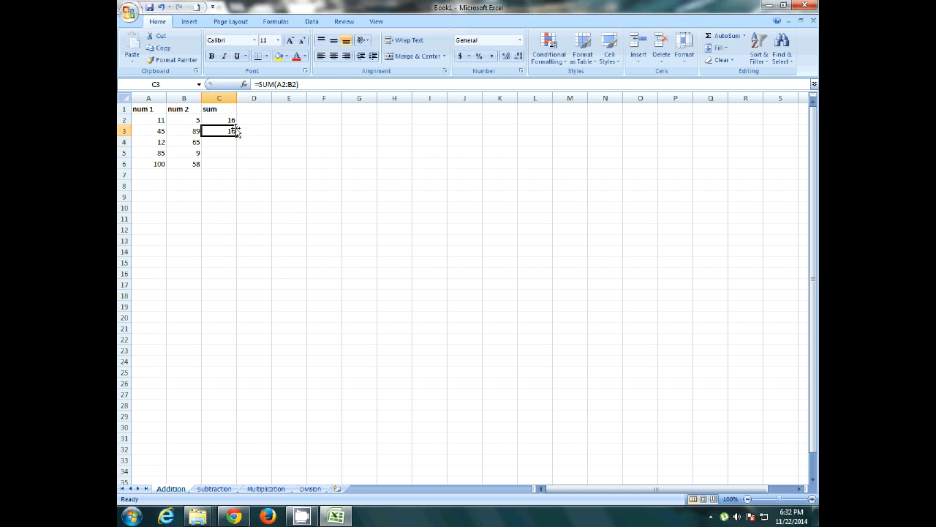
pyautogui.click(154, 120)
pyautogui.click(188, 119)
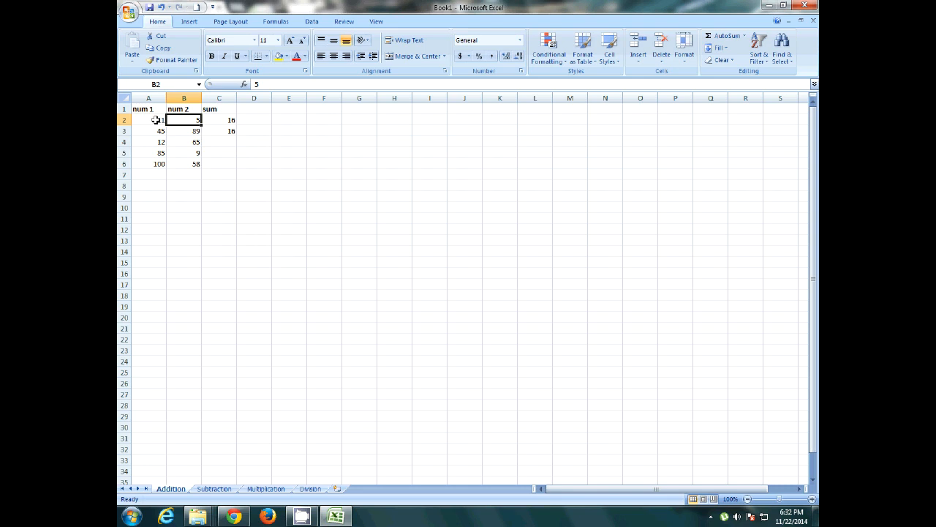
pyautogui.click(220, 132)
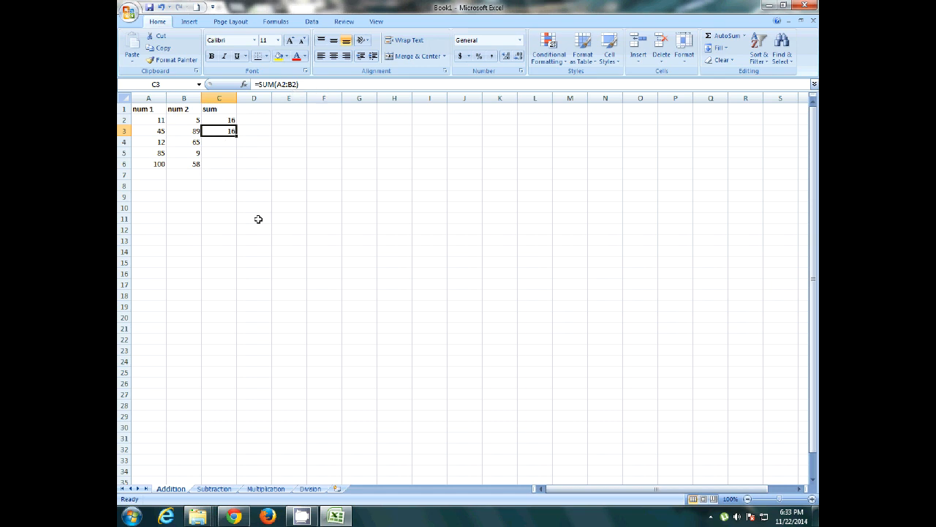
pyautogui.click(291, 85)
pyautogui.press('Delete')
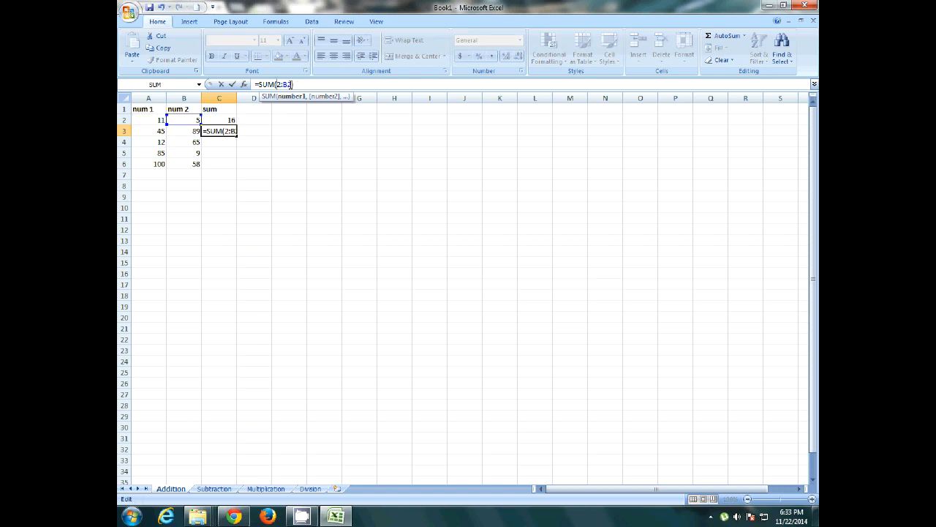
pyautogui.press('Delete')
pyautogui.write('A3')
pyautogui.press('Right')
pyautogui.press('Delete')
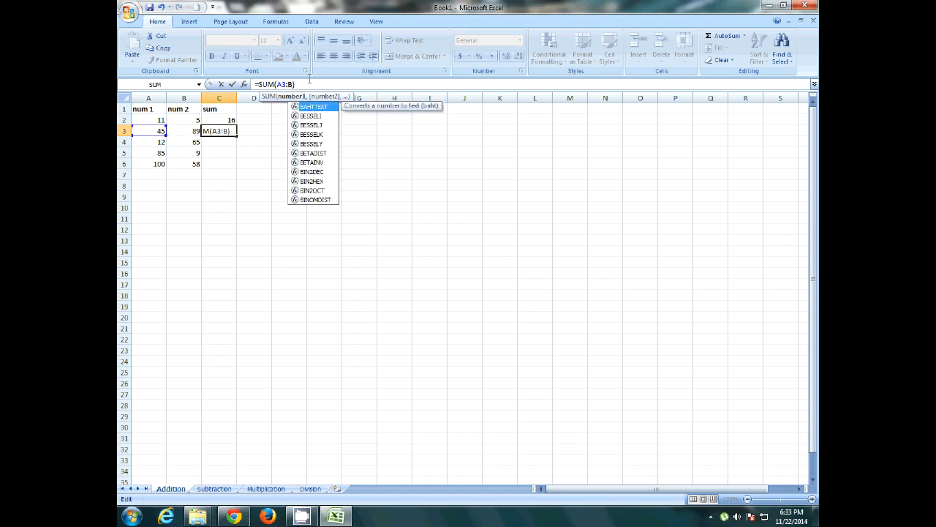
pyautogui.write('3')
pyautogui.press('Return')
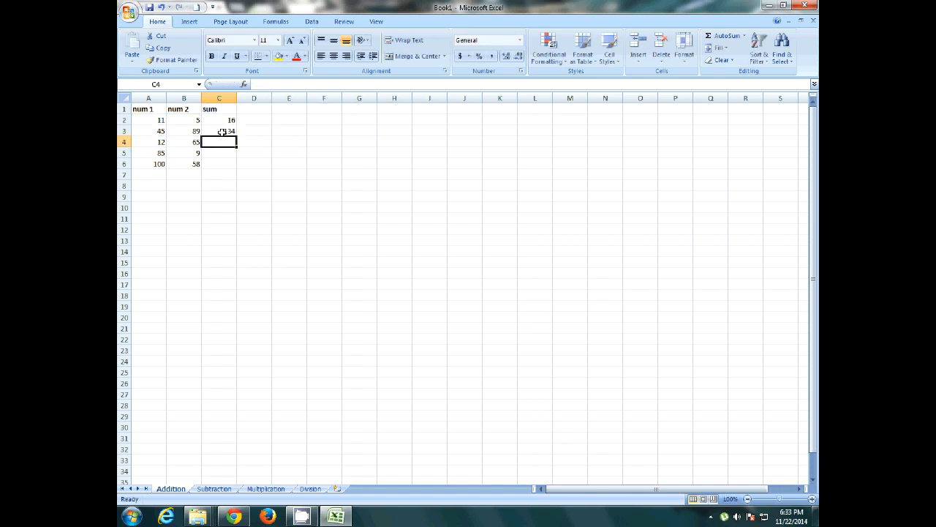
pyautogui.click(219, 133)
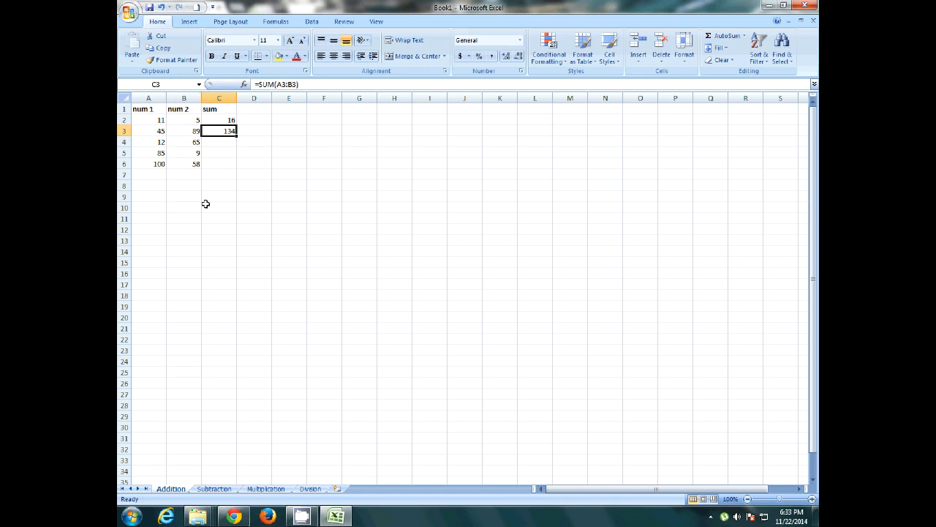
# Step: Enter the formula =A4+B4 in cell C4, picking both numbers from row 4
pyautogui.click(218, 143)
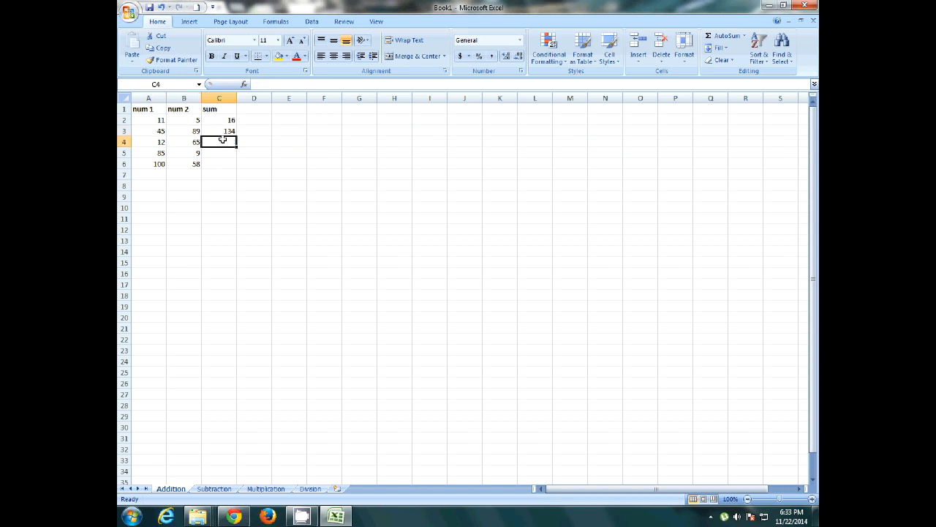
pyautogui.write('=')
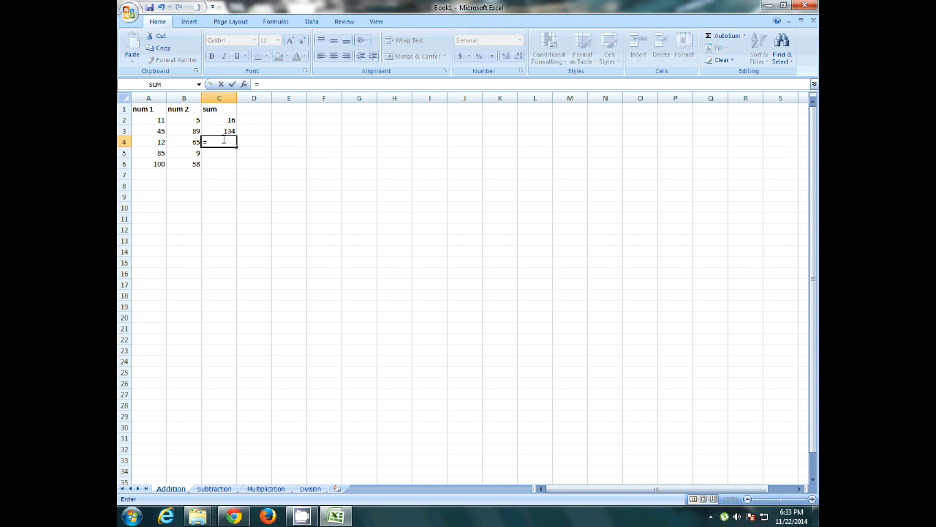
pyautogui.click(155, 141)
pyautogui.write('+')
pyautogui.click(183, 142)
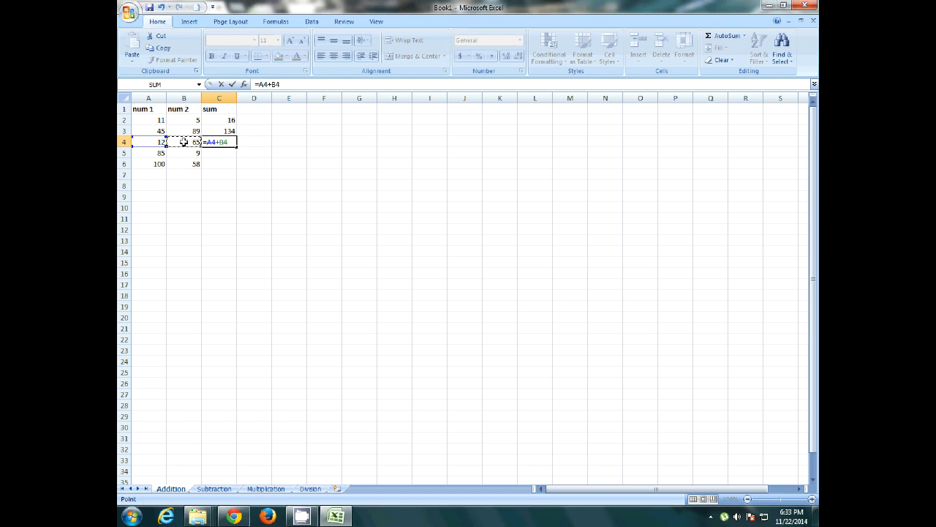
pyautogui.press('Return')
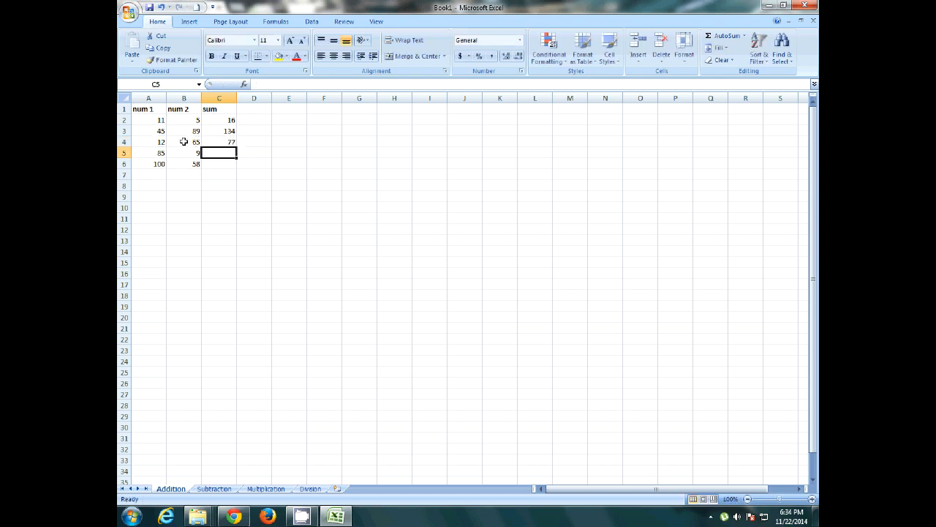
pyautogui.click(228, 141)
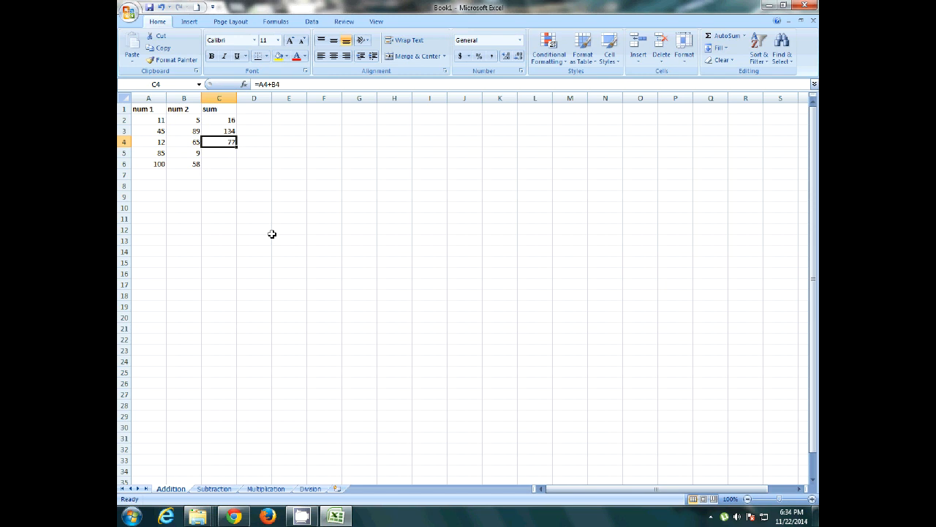
# Step: Enter the formula =SUM(A4:B4) in cell C5 of the sum column
pyautogui.click(221, 152)
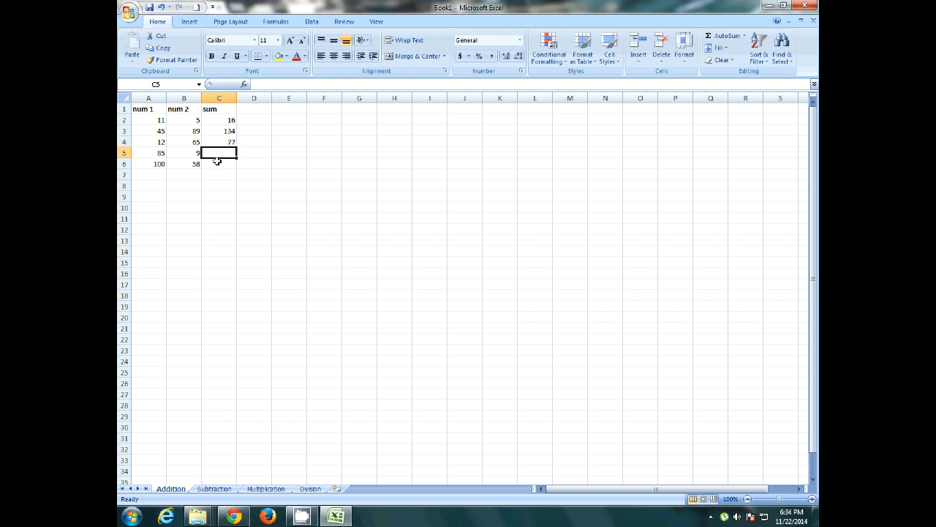
pyautogui.write('+')
pyautogui.press('BackSpace')
pyautogui.write('=')
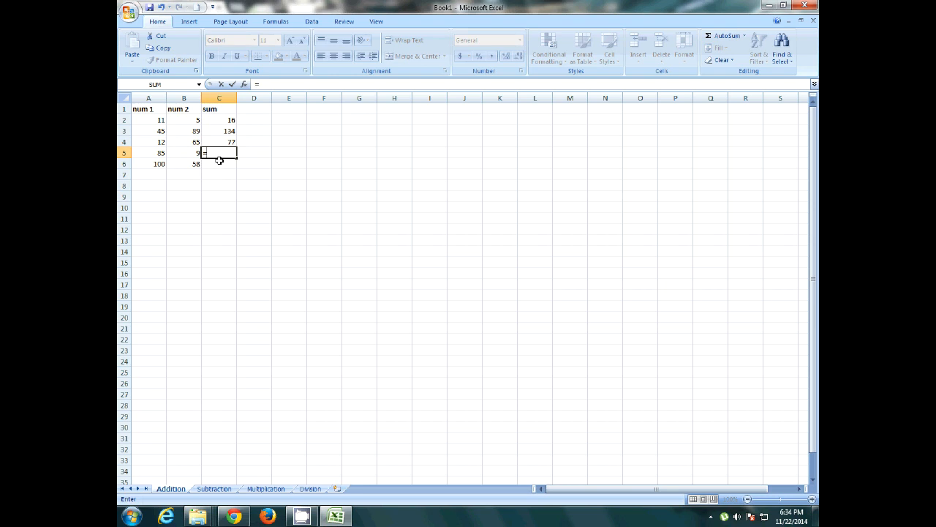
pyautogui.write('sum')
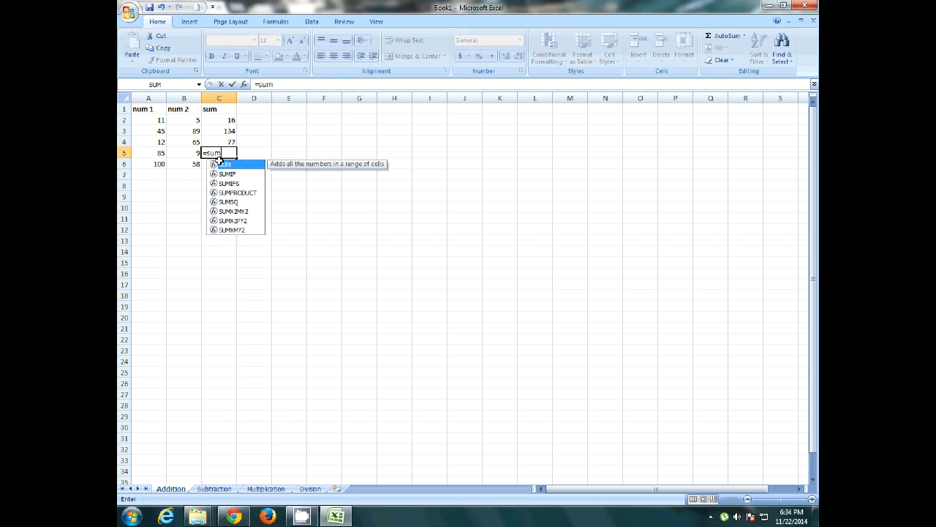
pyautogui.write('()')
pyautogui.press('Return')
pyautogui.press('Return')
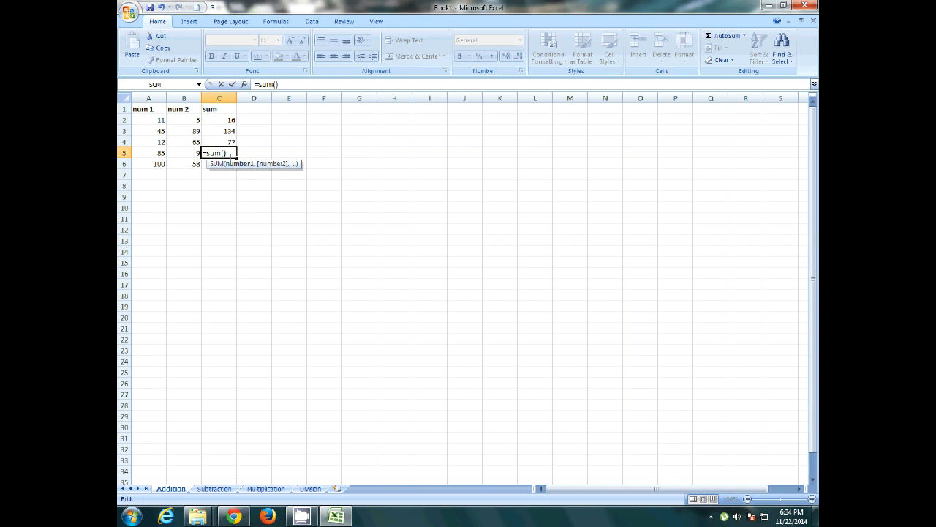
pyautogui.write('A')
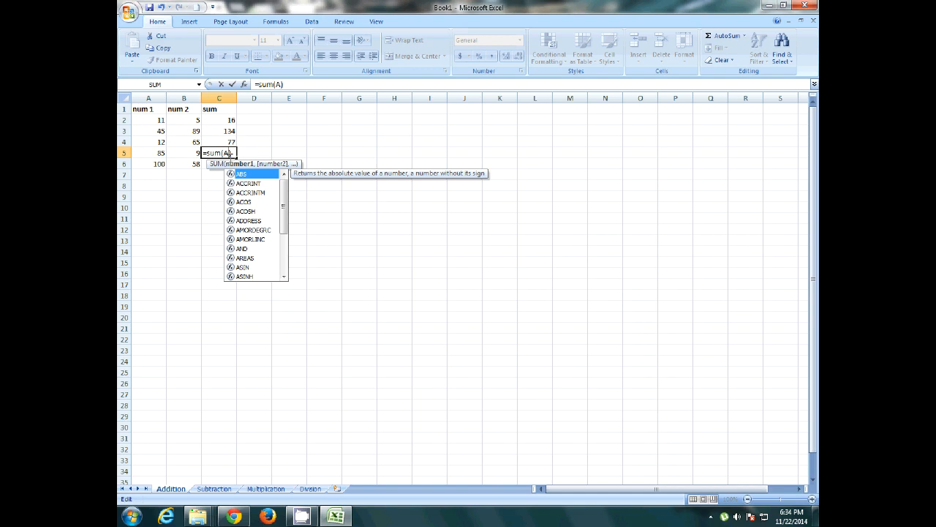
pyautogui.write('4')
pyautogui.write('+')
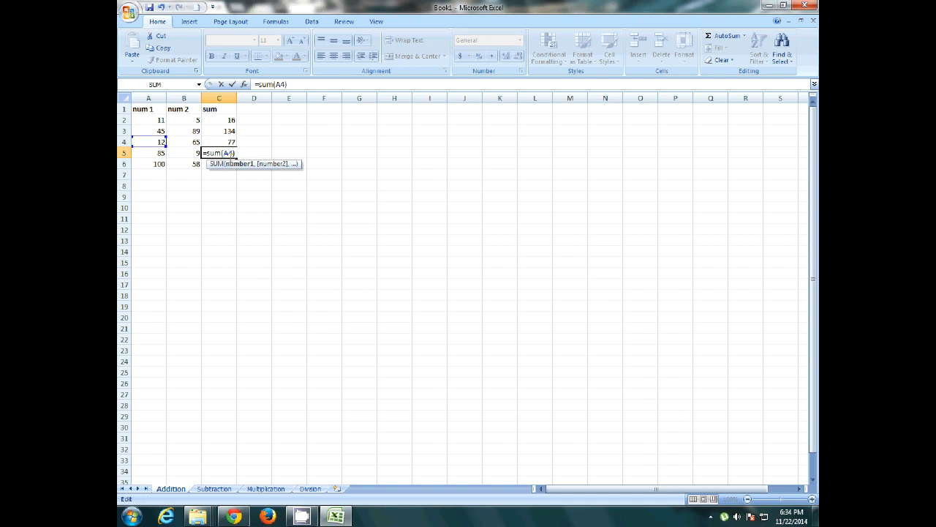
pyautogui.write('B4')
pyautogui.press('Return')
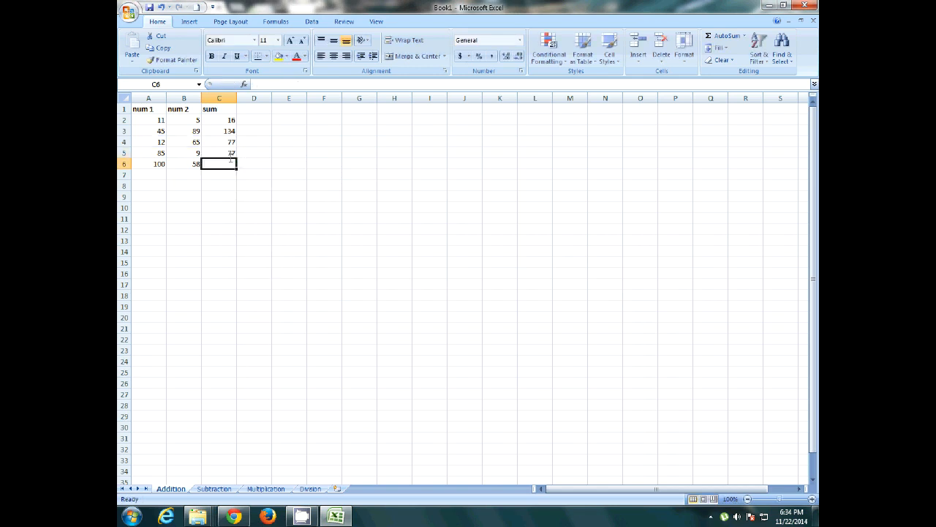
# Step: Check the cells referenced by the formula in C5 and correct it to =SUM(A5:B5)
pyautogui.click(226, 152)
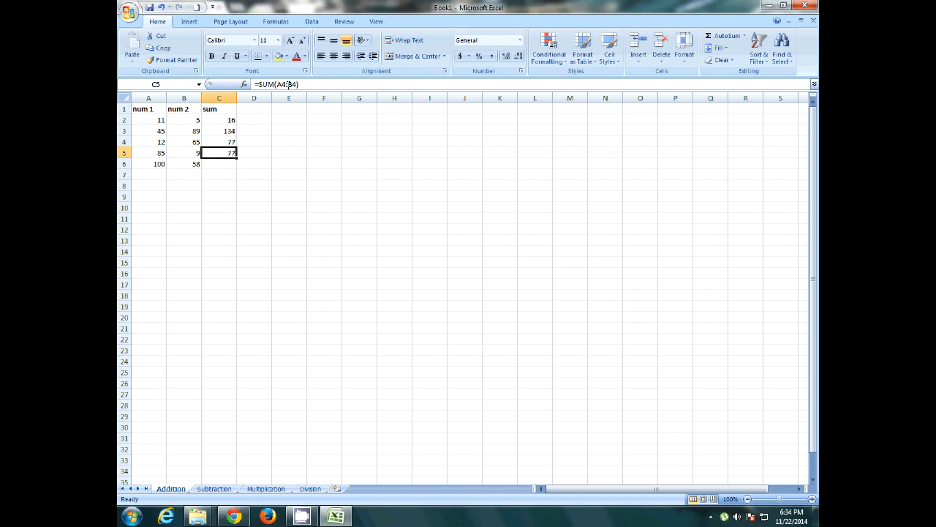
pyautogui.click(190, 152)
pyautogui.click(149, 155)
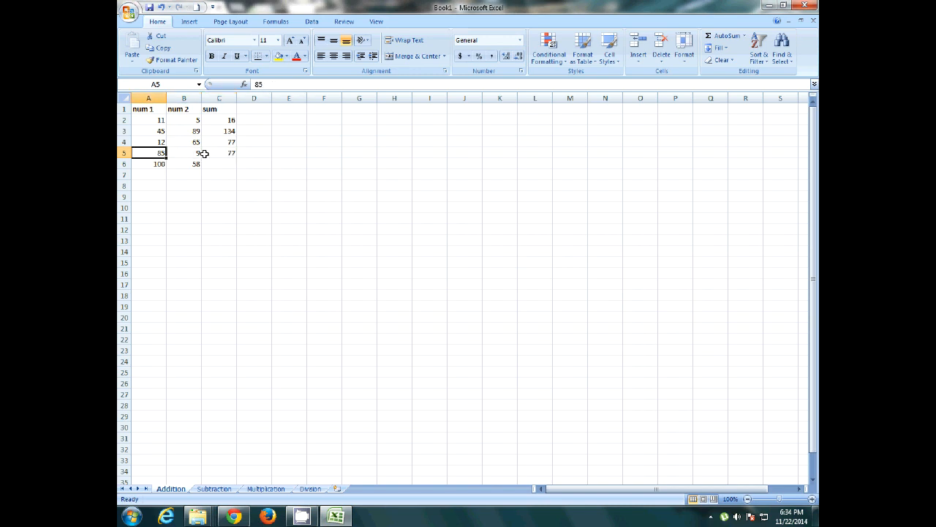
pyautogui.click(224, 143)
pyautogui.click(223, 153)
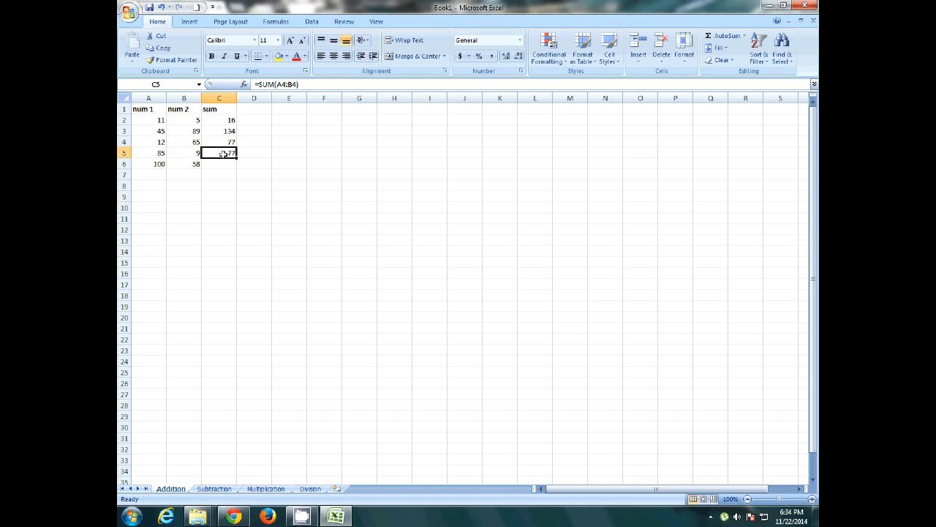
pyautogui.click(301, 86)
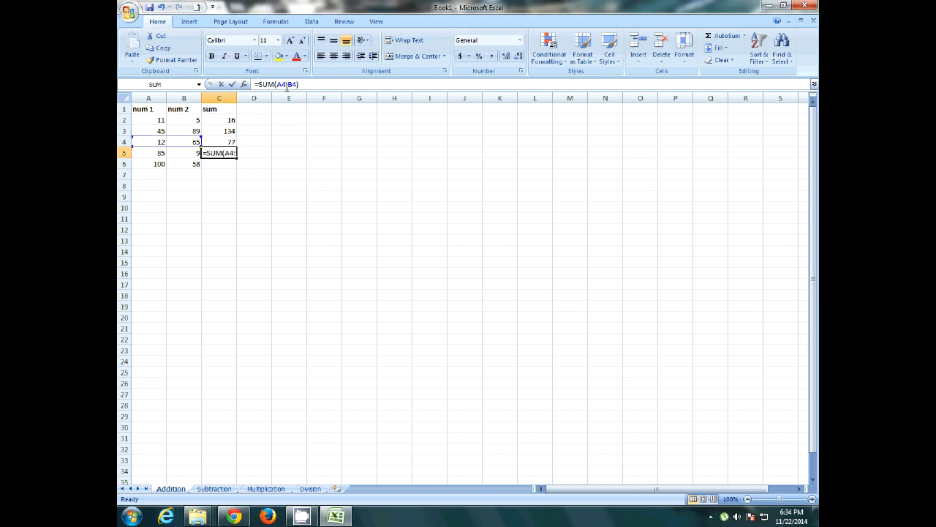
pyautogui.press('BackSpace')
pyautogui.write('5')
pyautogui.press('BackSpace')
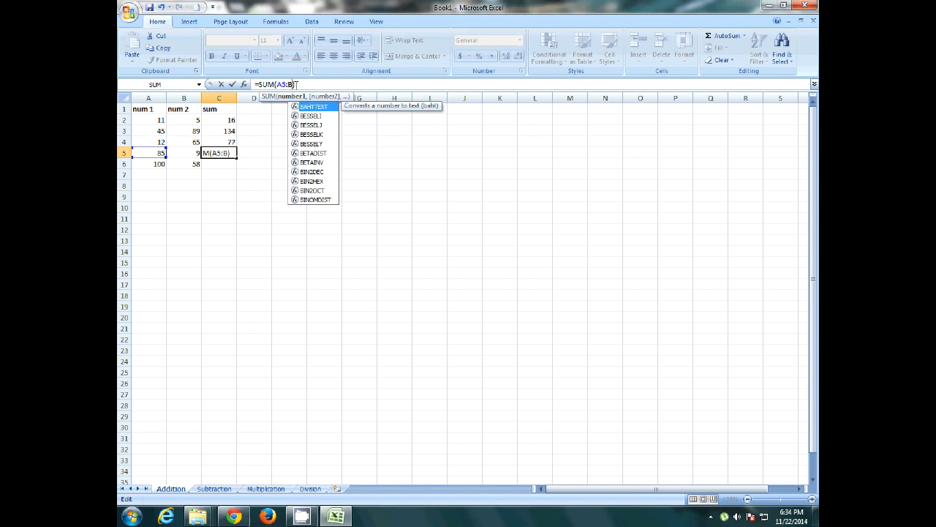
pyautogui.write('5')
pyautogui.press('Return')
pyautogui.click(226, 154)
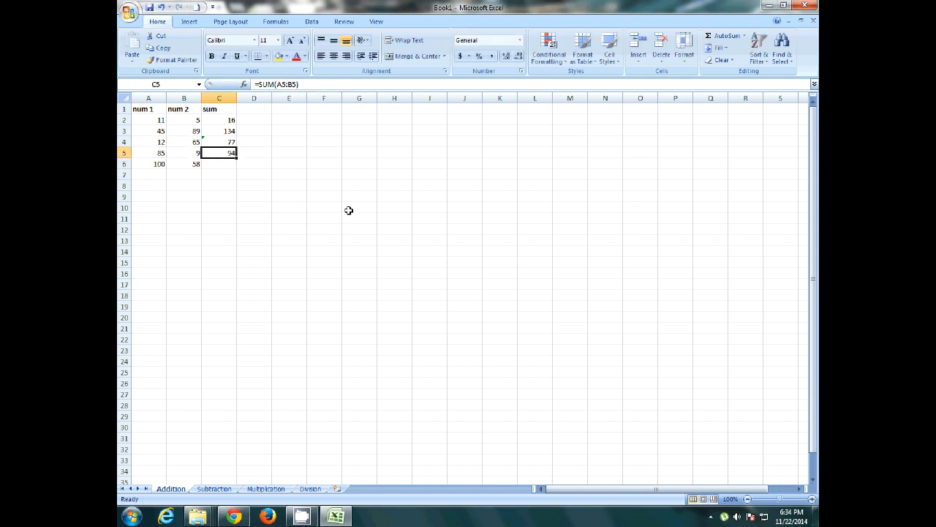
# Step: Total A6:B6 into cell C6 with AutoSum and compare its formula with those in C3 and C2
pyautogui.click(160, 164)
pyautogui.click(198, 164)
pyautogui.click(215, 164)
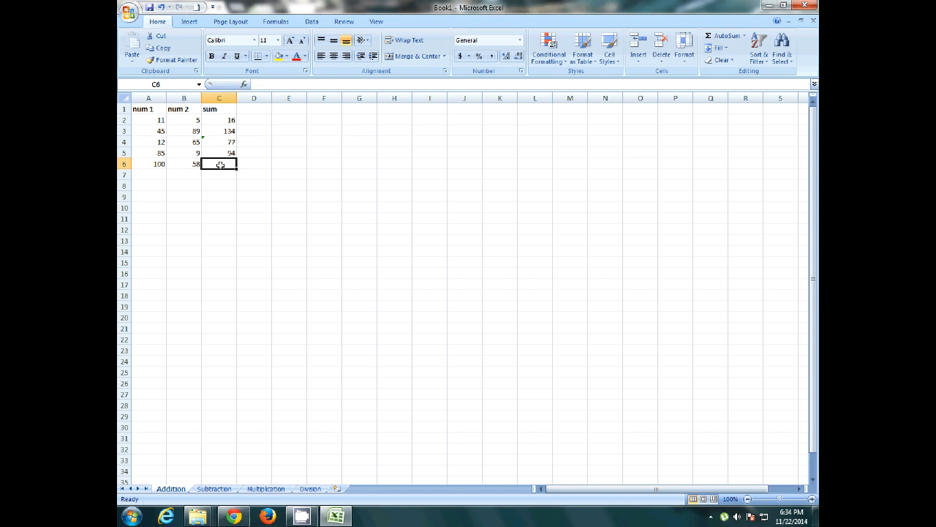
pyautogui.moveTo(150, 165); pyautogui.dragTo(179, 164)
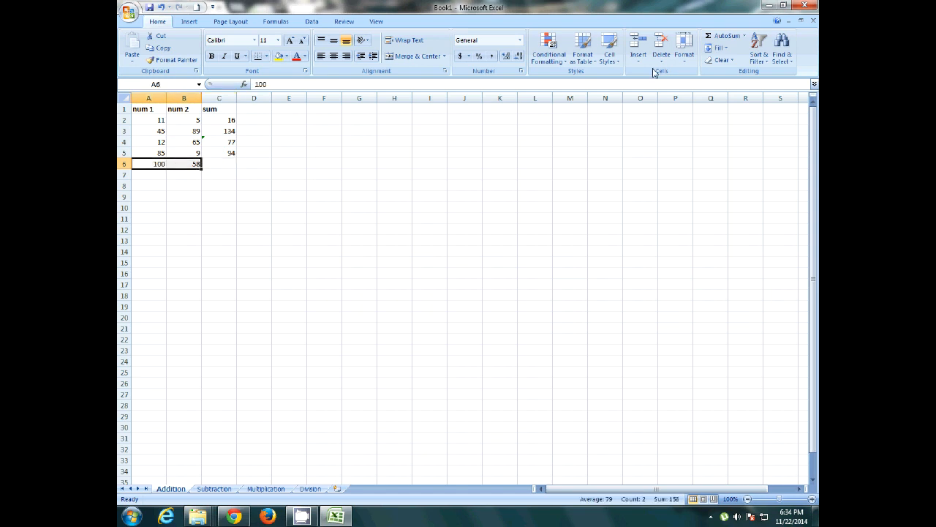
pyautogui.click(715, 35)
pyautogui.click(231, 167)
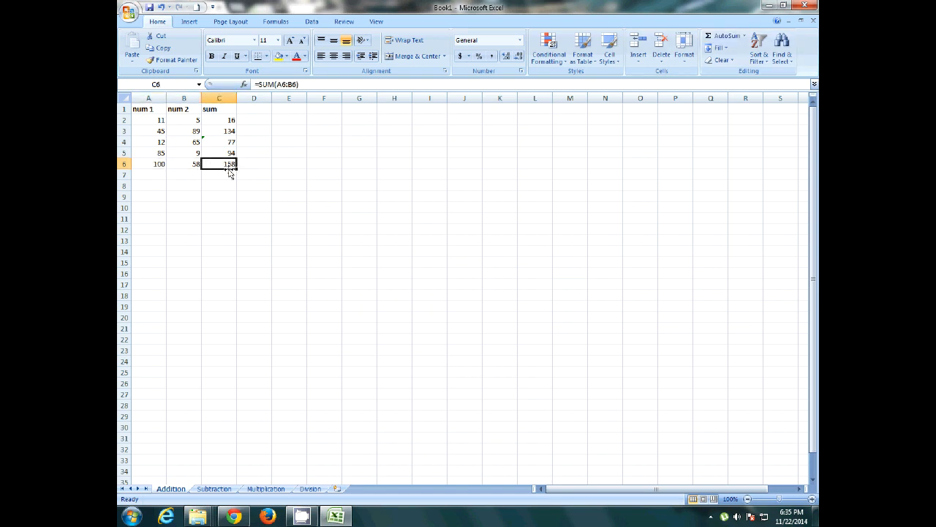
pyautogui.click(230, 131)
pyautogui.click(223, 120)
pyautogui.click(231, 164)
# Step: Copy the numbers in A2:B6 of the Addition sheet and paste them at A2 of the Subtraction sheet
pyautogui.click(217, 490)
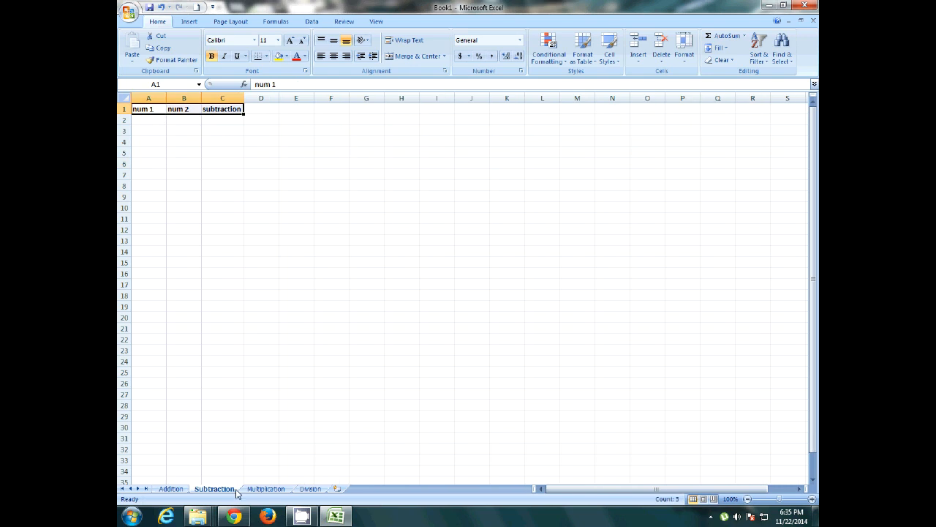
pyautogui.click(172, 490)
pyautogui.moveTo(140, 120); pyautogui.dragTo(187, 162)
pyautogui.rightClick(185, 151)
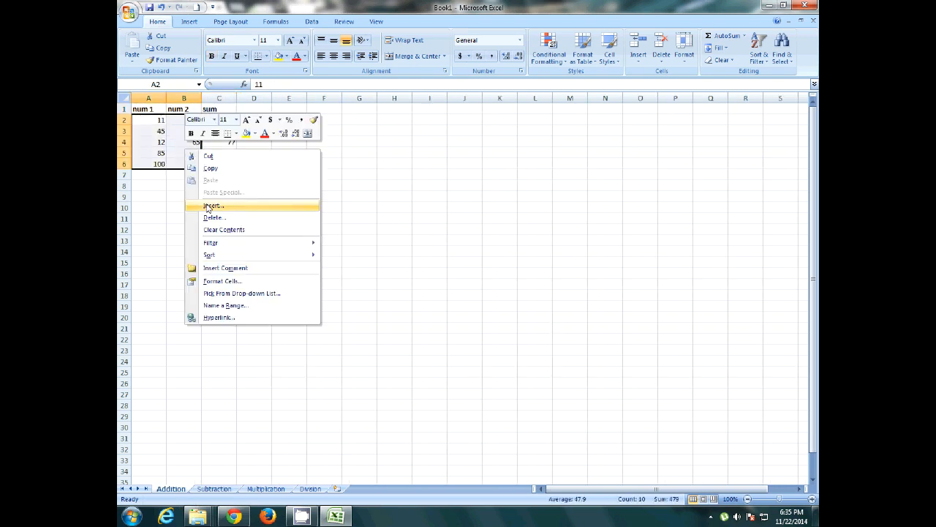
pyautogui.click(209, 165)
pyautogui.click(209, 490)
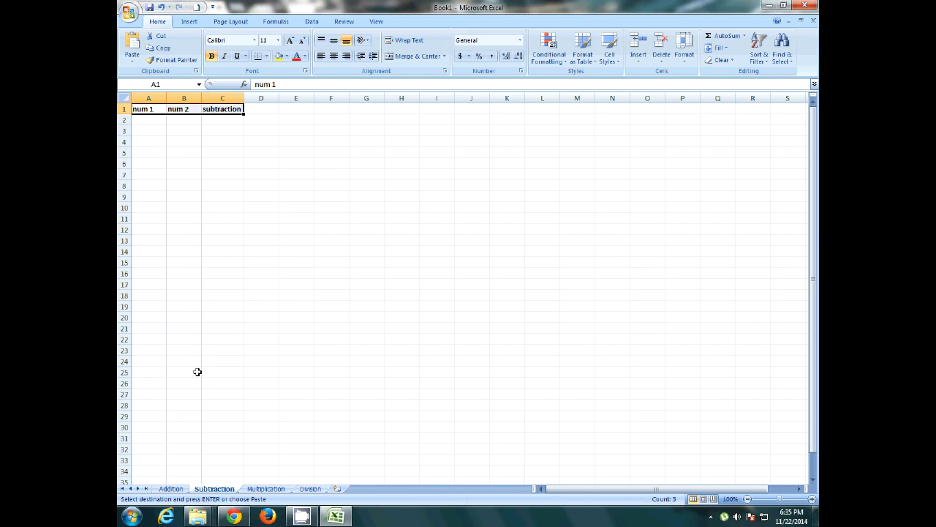
pyautogui.click(150, 121)
pyautogui.rightClick(153, 121)
pyautogui.click(170, 153)
pyautogui.click(190, 131)
pyautogui.click(179, 120)
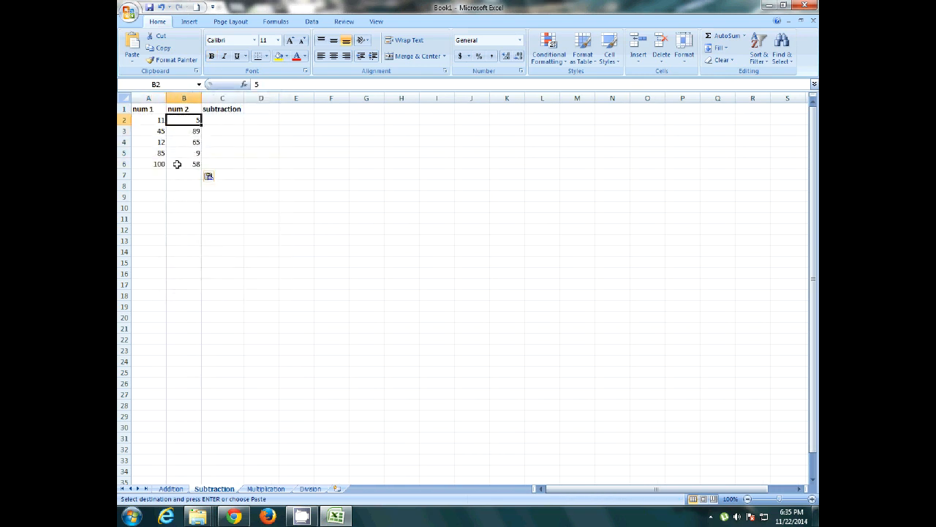
# Step: Enter the formula =A2-B2 in cell C2 of the subtraction column, picking both numbers from row 2, and review it
pyautogui.click(220, 120)
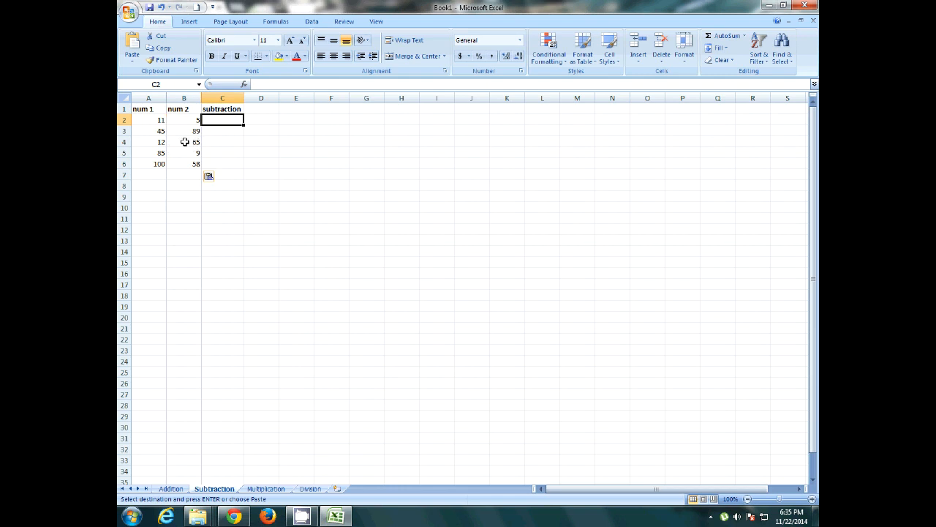
pyautogui.moveTo(156, 120); pyautogui.dragTo(194, 120)
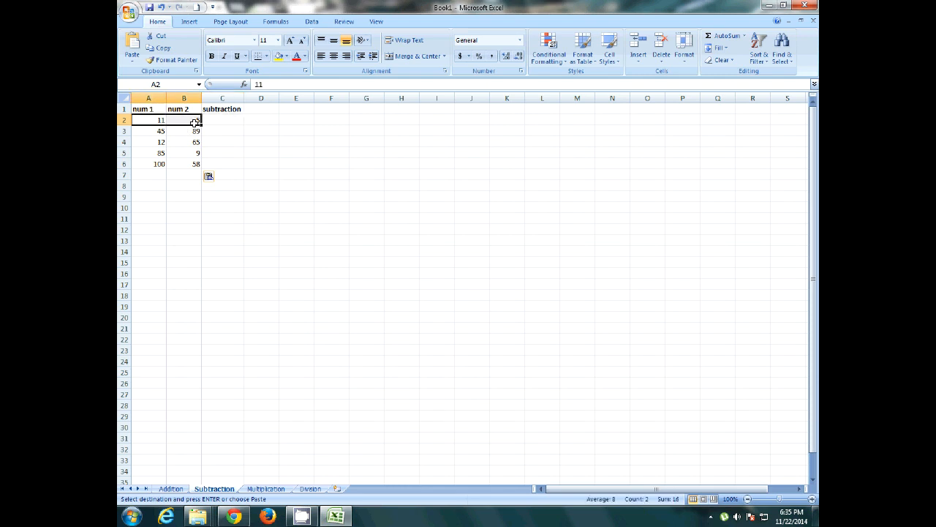
pyautogui.click(229, 119)
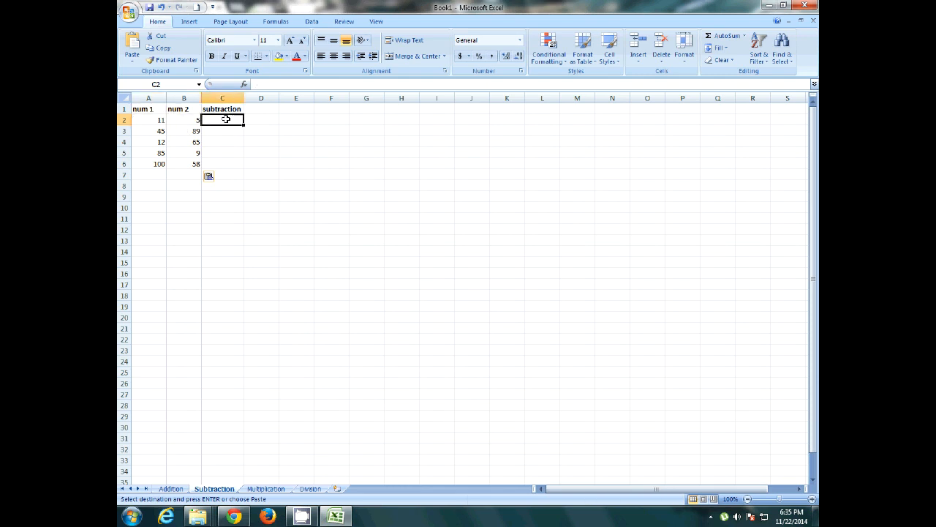
pyautogui.write('=')
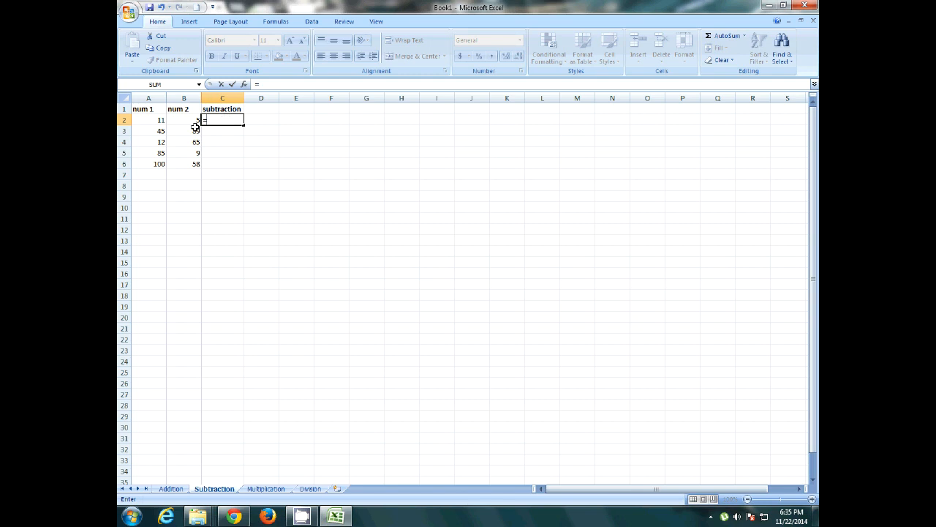
pyautogui.click(155, 120)
pyautogui.write('-')
pyautogui.click(184, 122)
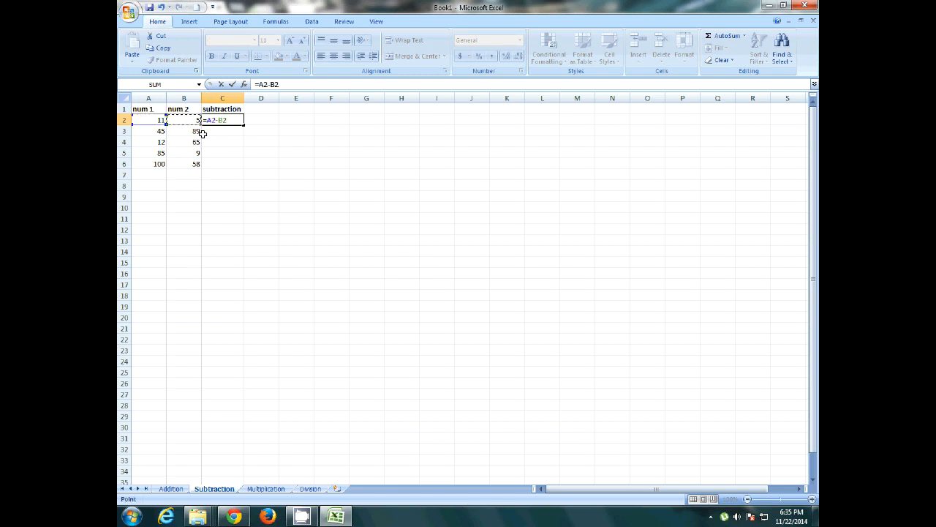
pyautogui.press('Return')
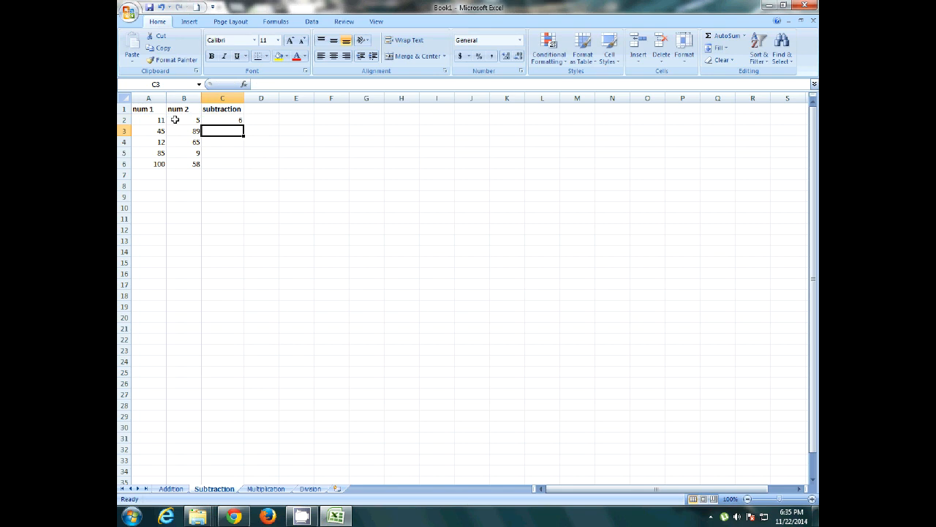
pyautogui.click(231, 120)
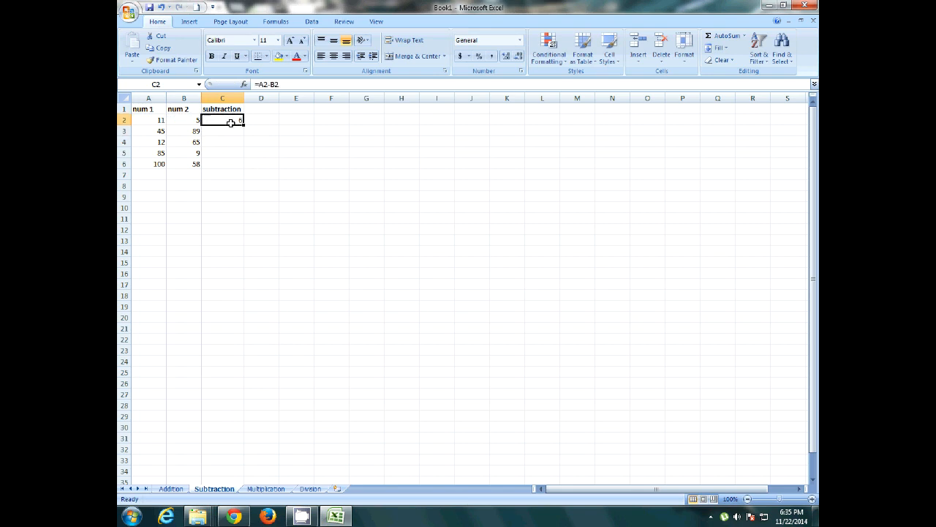
# Step: Enter the formula =A3-B3 in cell C3, picking both numbers from row 3, and review it
pyautogui.click(219, 131)
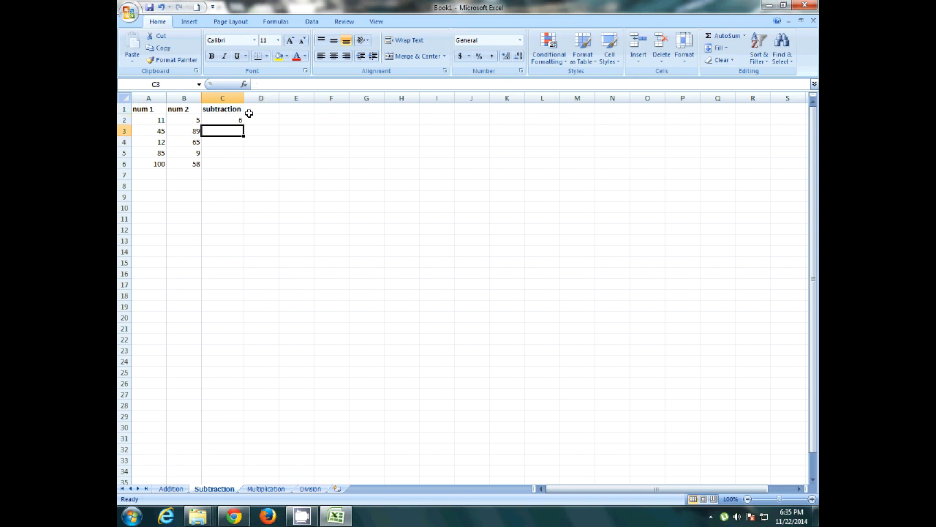
pyautogui.write('=')
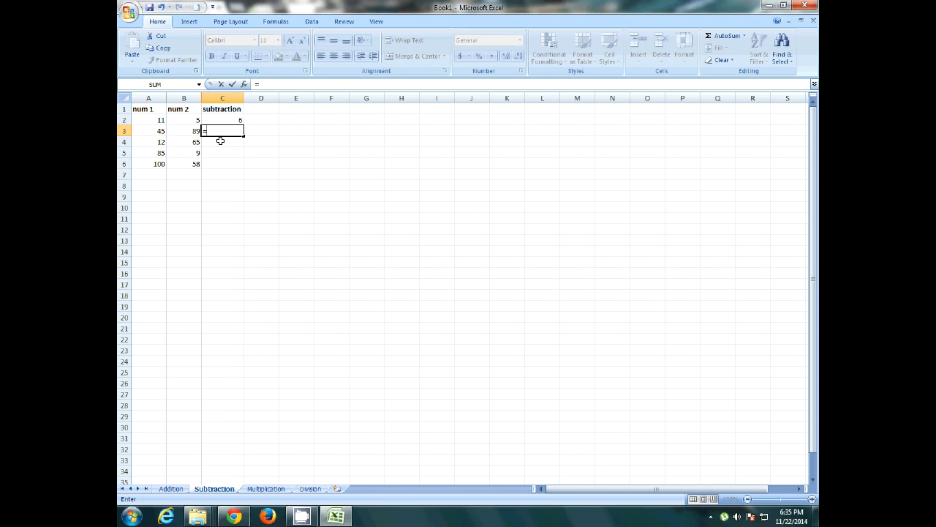
pyautogui.click(191, 133)
pyautogui.click(158, 130)
pyautogui.write('-')
pyautogui.click(184, 131)
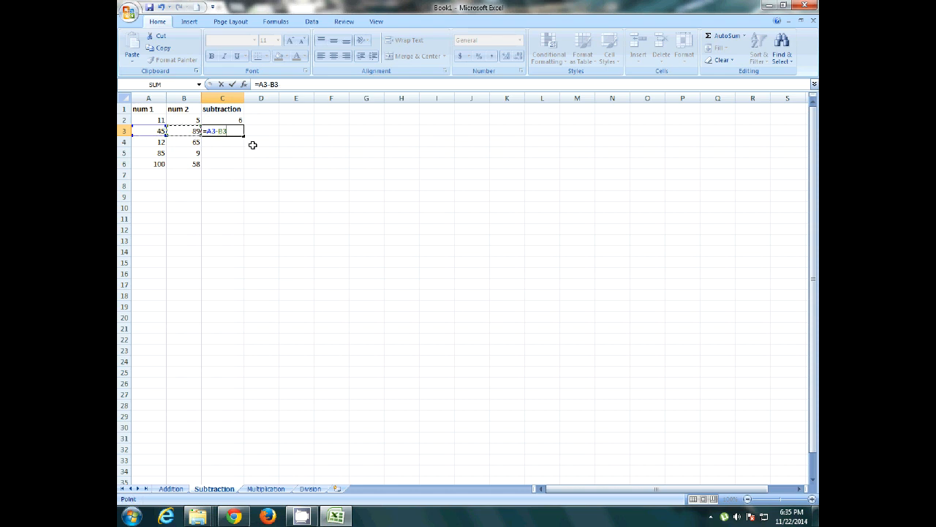
pyautogui.press('Return')
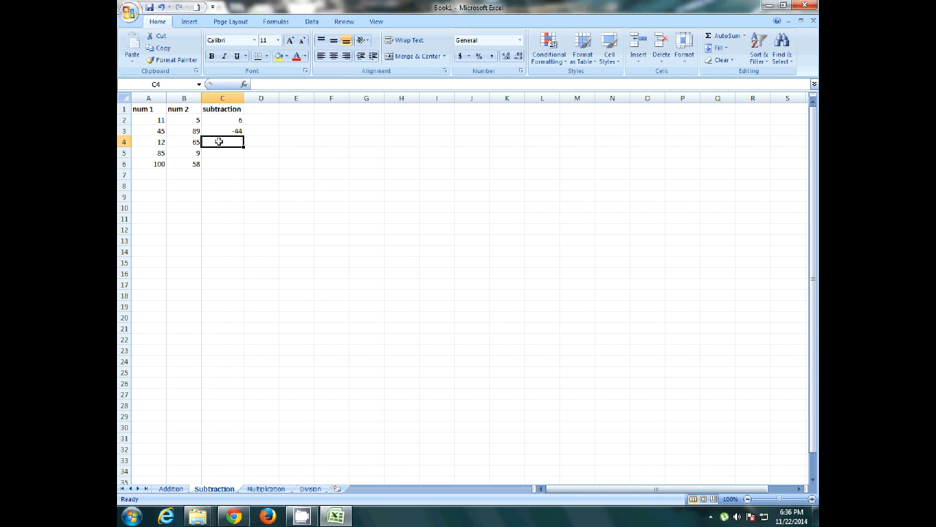
pyautogui.click(233, 130)
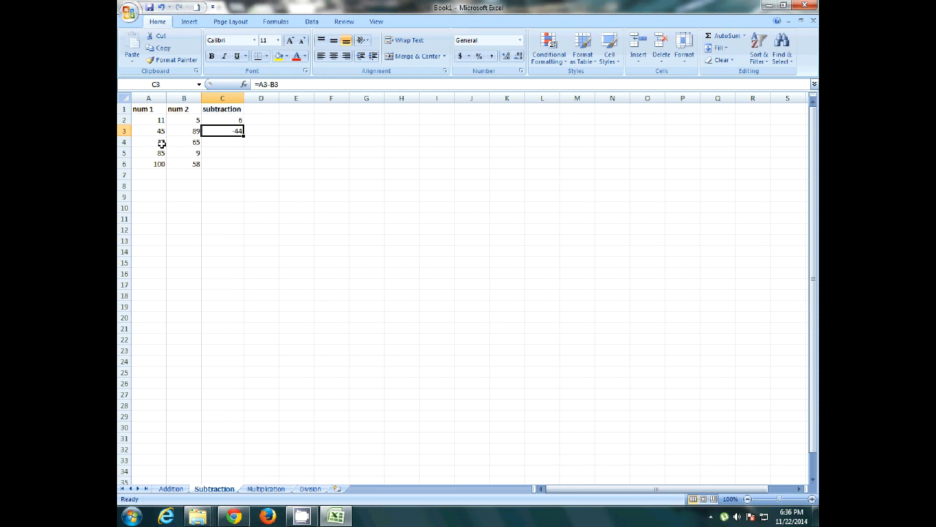
# Step: Enter the formula =A4-B4 in cell C4, picking both numbers from row 4
pyautogui.click(162, 142)
pyautogui.click(218, 143)
pyautogui.write('=')
pyautogui.click(161, 143)
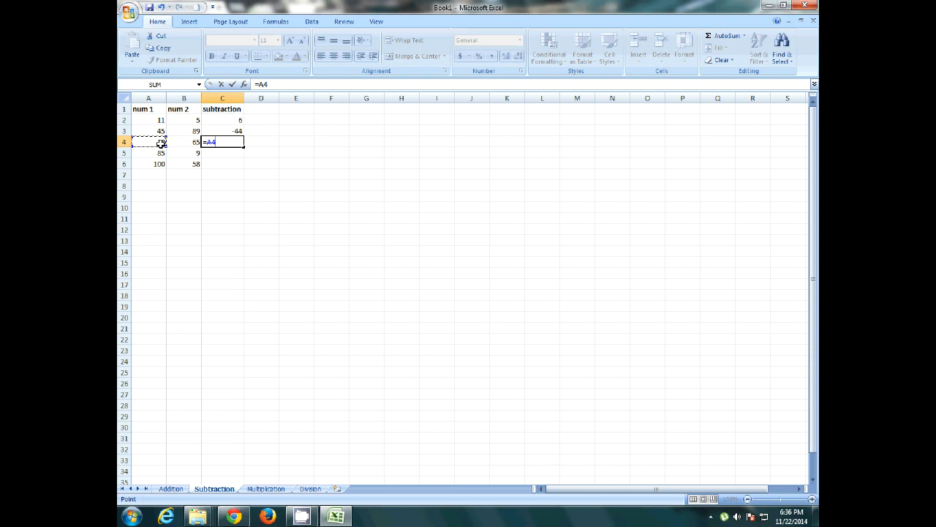
pyautogui.write('-')
pyautogui.click(191, 142)
pyautogui.press('Return')
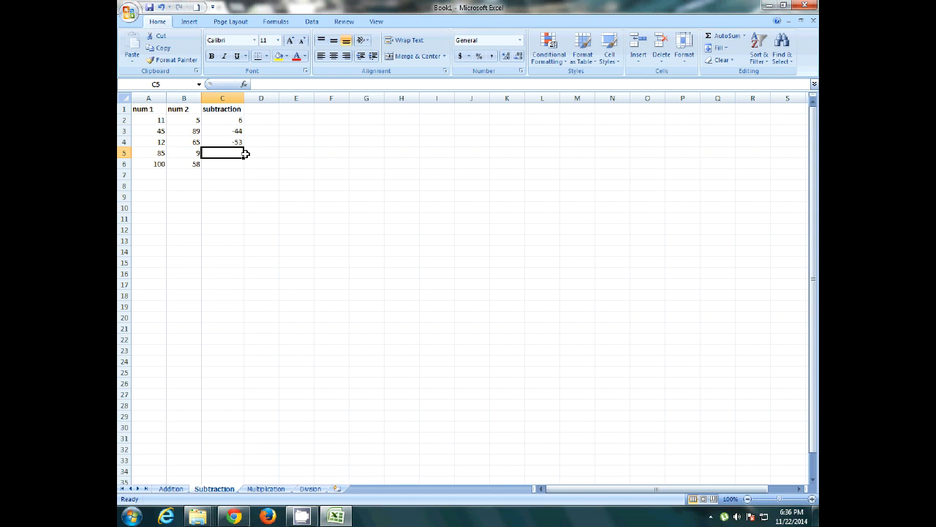
# Step: Enter the formula =A5-B5 in cell C5 of the subtraction column, picking both numbers from row 5
pyautogui.click(153, 153)
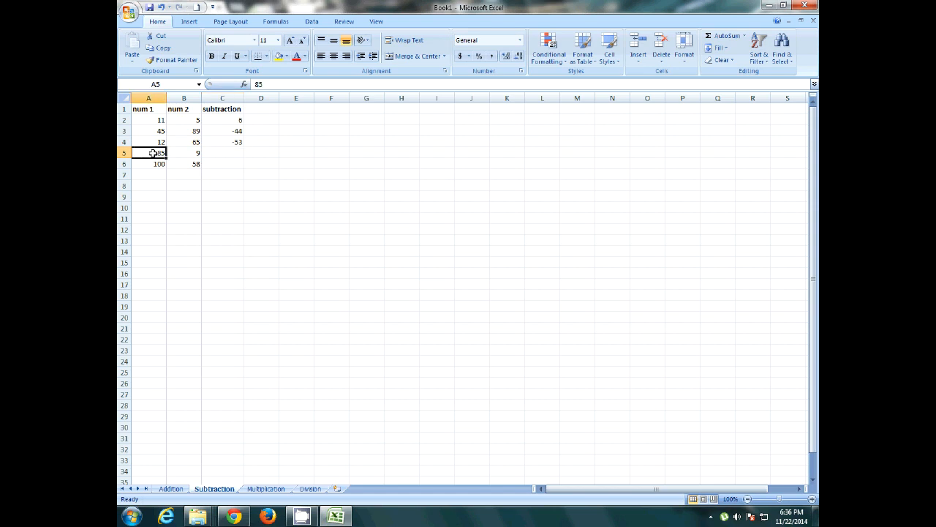
pyautogui.click(224, 152)
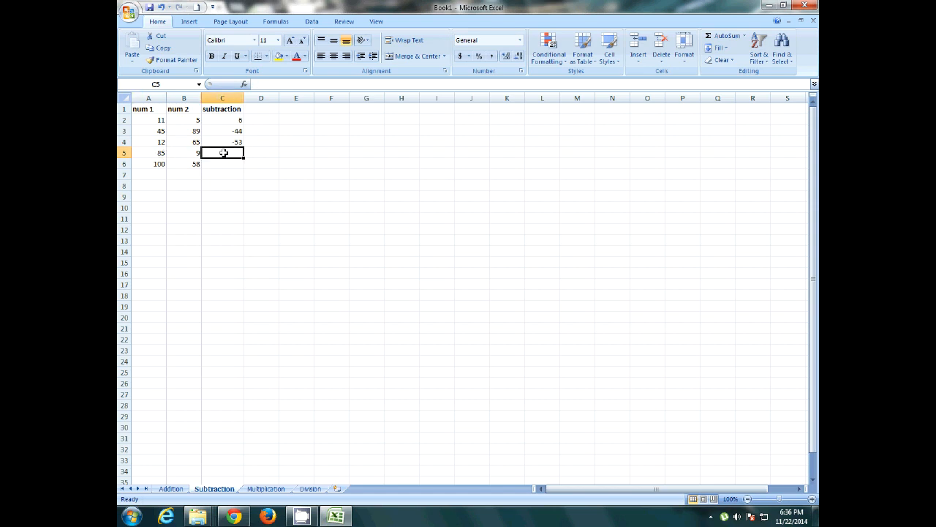
pyautogui.write('=')
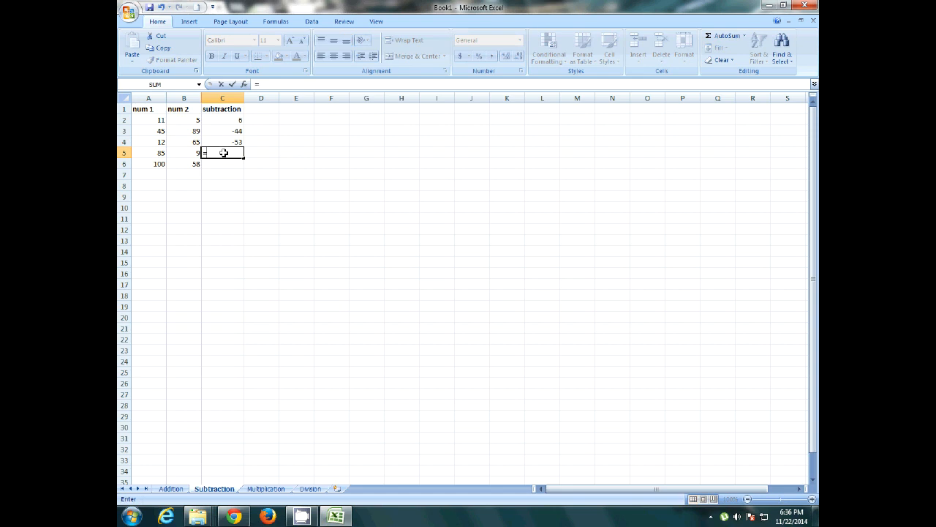
pyautogui.click(161, 153)
pyautogui.write('-')
pyautogui.click(191, 154)
pyautogui.press('Return')
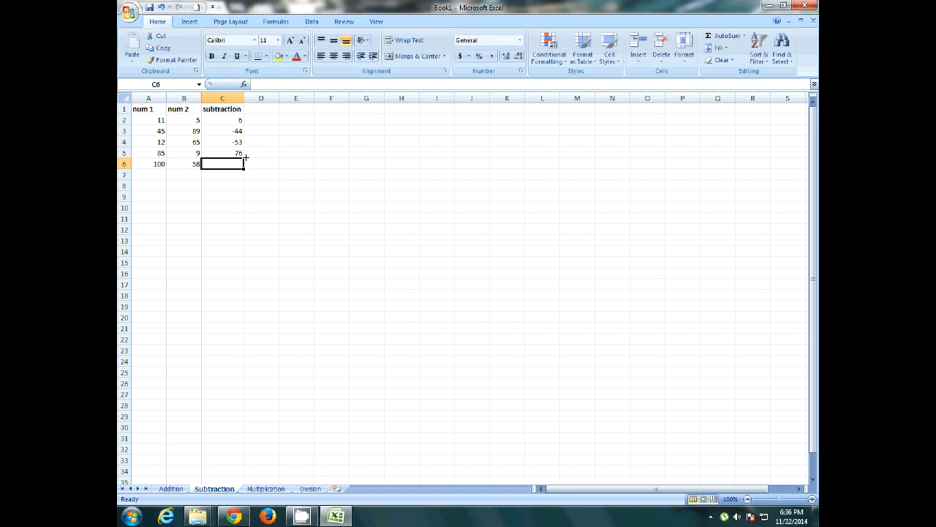
# Step: Enter the formula =A6-B6 in cell C6 of the subtraction column, picking both numbers from row 6
pyautogui.click(152, 163)
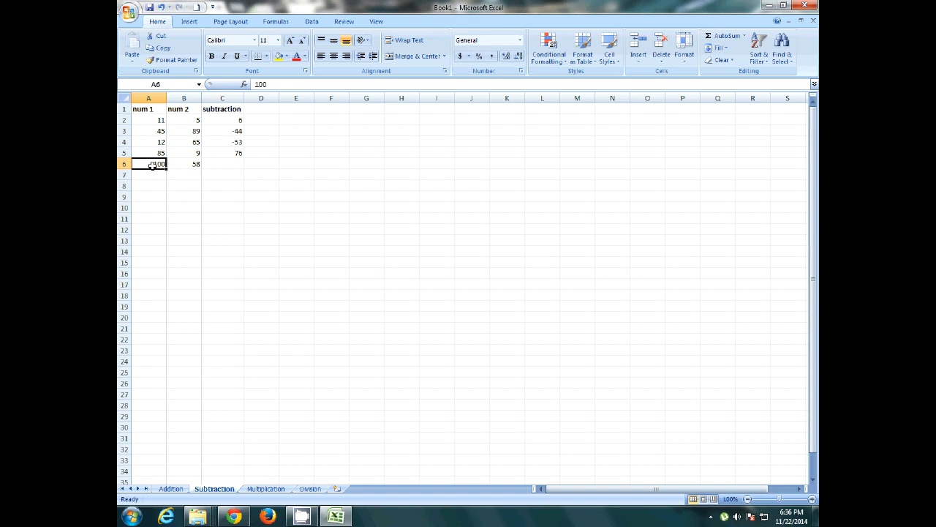
pyautogui.click(222, 164)
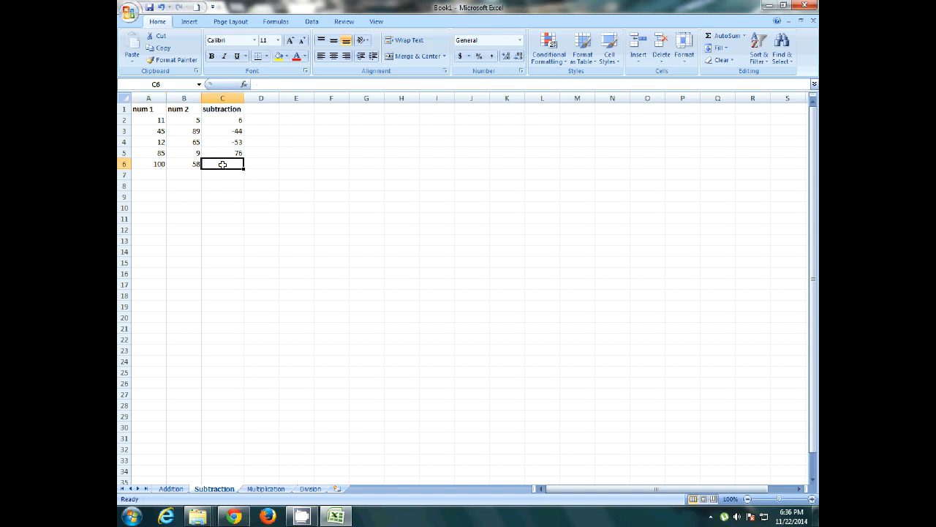
pyautogui.write('=')
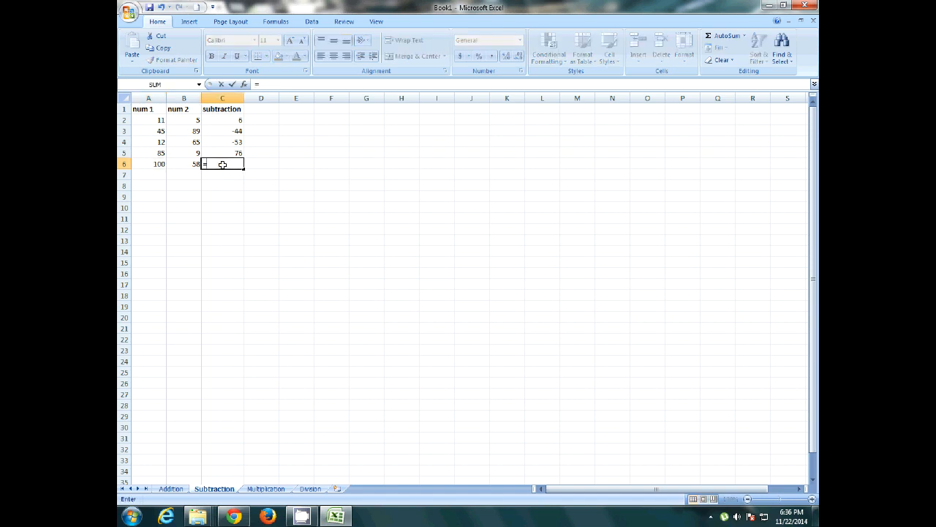
pyautogui.click(156, 163)
pyautogui.write('-')
pyautogui.click(185, 165)
pyautogui.press('Return')
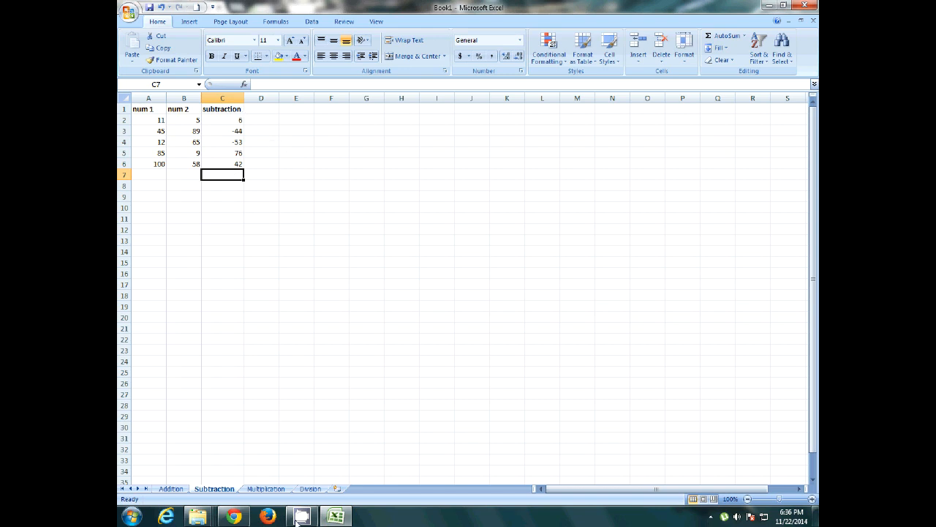
# Step: Copy the numbers in A2:B6 of the Subtraction sheet and paste them at A2 of the Multiplication sheet
pyautogui.click(265, 488)
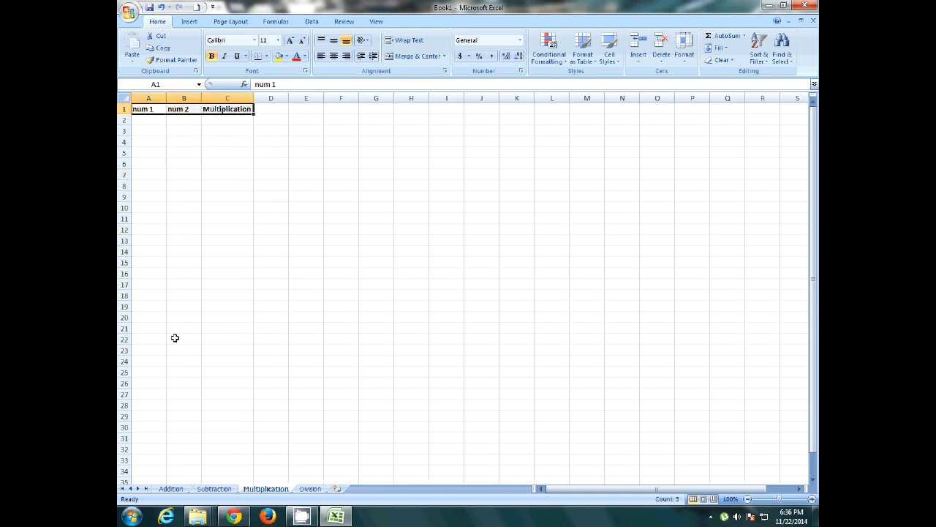
pyautogui.click(214, 488)
pyautogui.moveTo(154, 125); pyautogui.dragTo(186, 164)
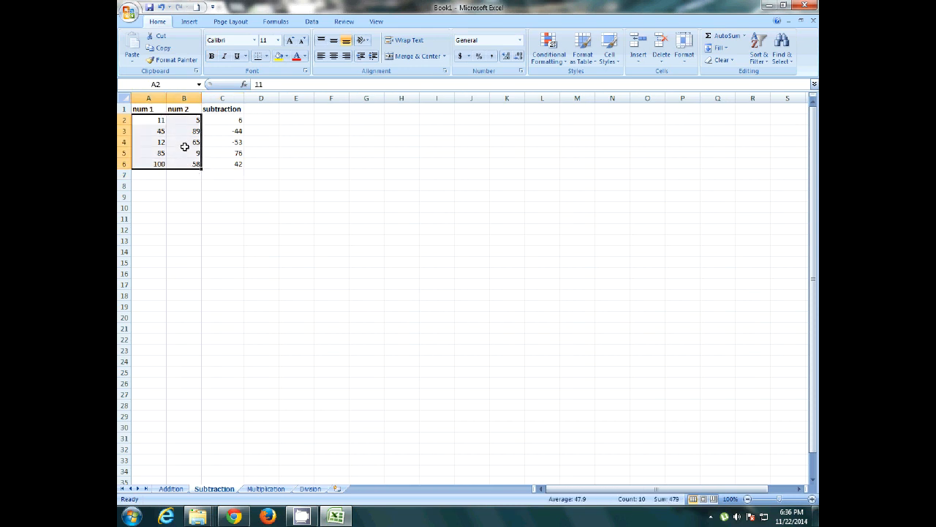
pyautogui.rightClick(183, 146)
pyautogui.click(210, 166)
pyautogui.click(265, 487)
pyautogui.rightClick(149, 122)
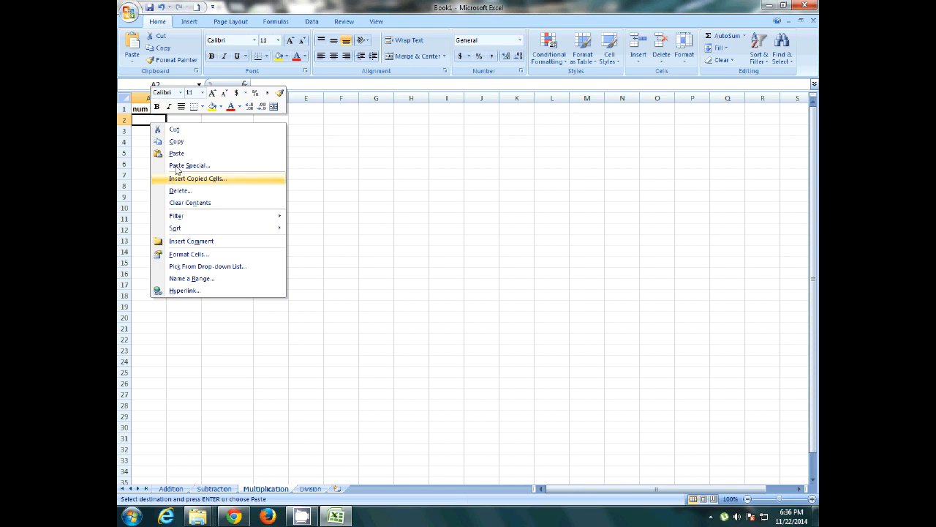
pyautogui.click(177, 152)
# Step: Enter the formula =A2*B2 in cell C2 of the Multiplication column, picking both numbers from row 2, and review it
pyautogui.click(218, 121)
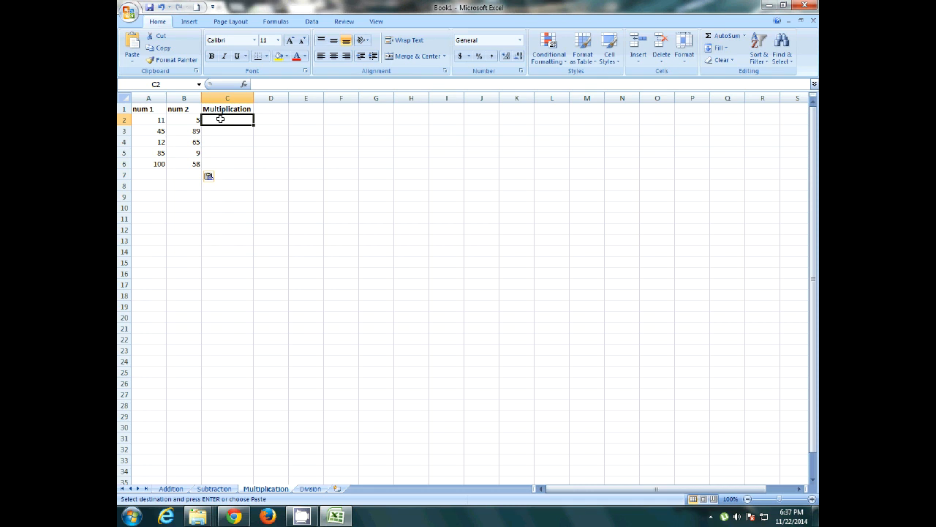
pyautogui.write('=')
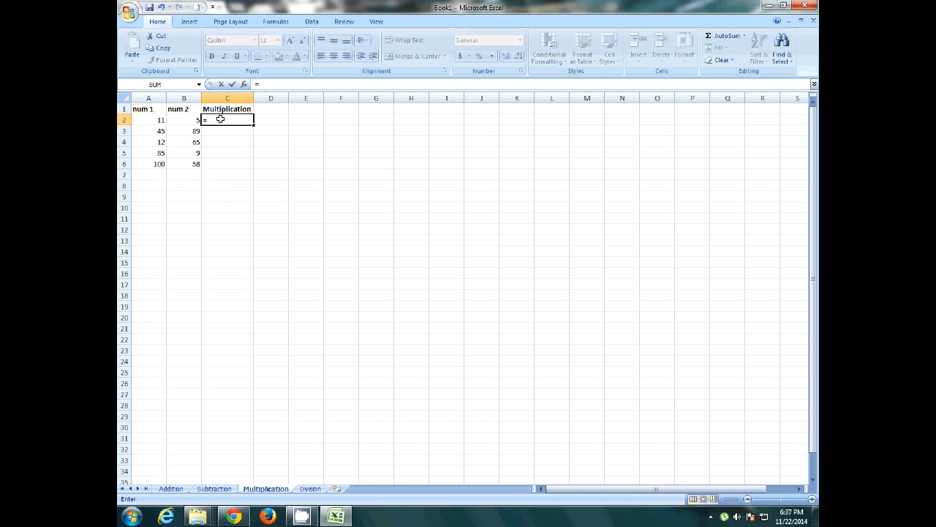
pyautogui.click(153, 121)
pyautogui.write('*')
pyautogui.click(188, 120)
pyautogui.press('Return')
pyautogui.click(229, 118)
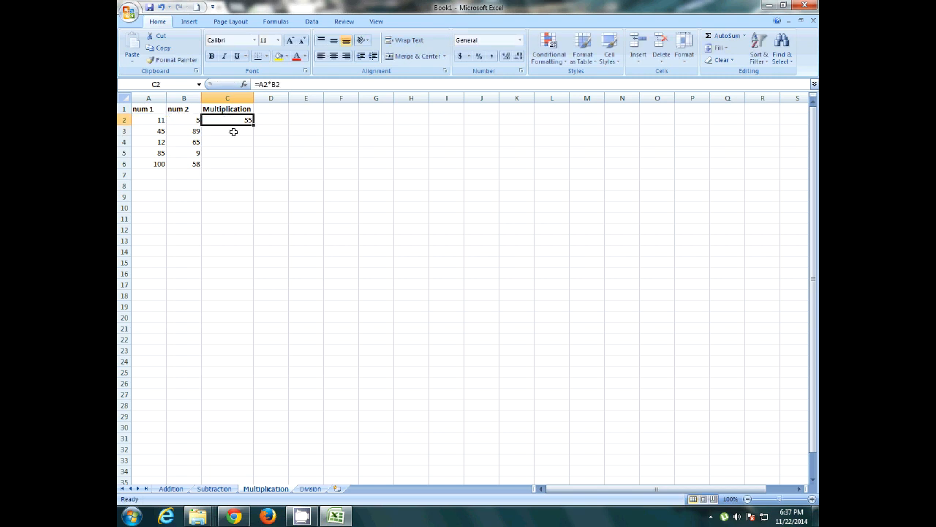
# Step: Fill the multiplication formula from C2 down through C6 and check the copied formulas
pyautogui.moveTo(254, 125); pyautogui.dragTo(256, 136)
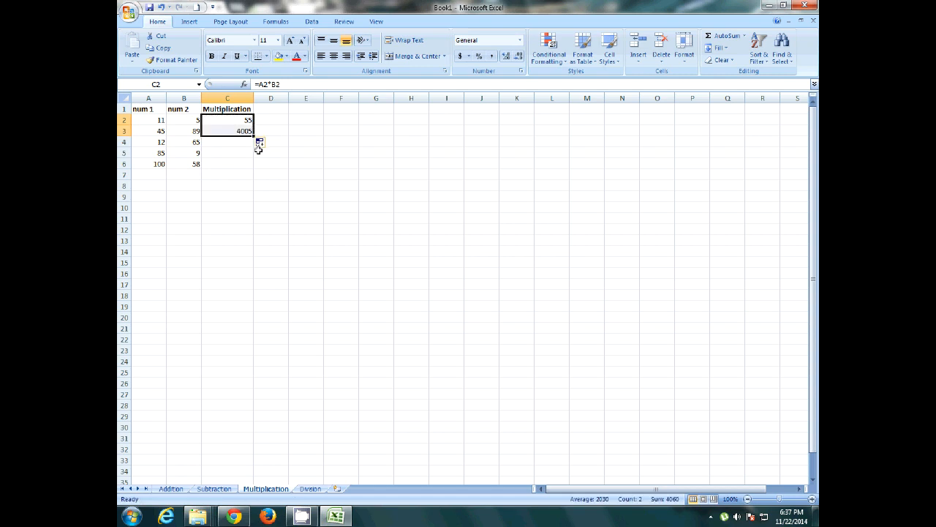
pyautogui.click(239, 129)
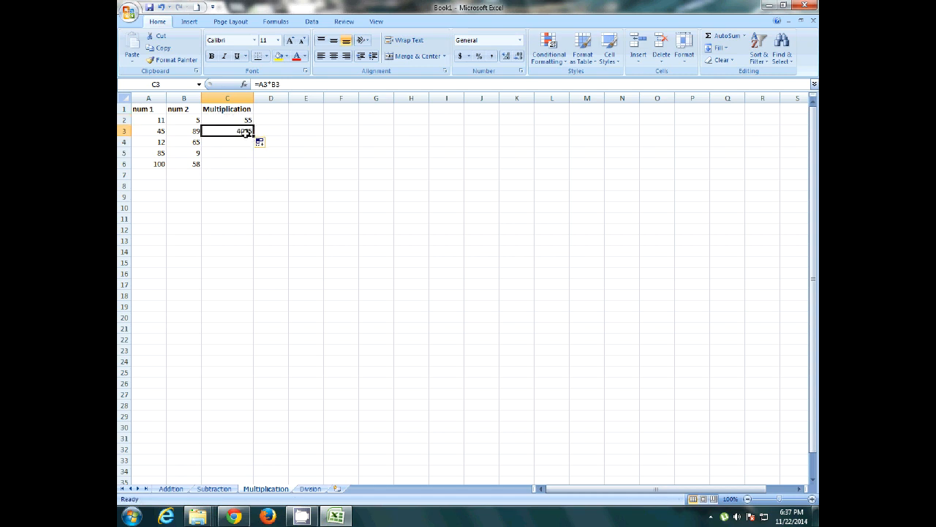
pyautogui.moveTo(253, 149); pyautogui.dragTo(252, 169)
pyautogui.click(230, 150)
pyautogui.click(243, 129)
pyautogui.click(243, 122)
pyautogui.moveTo(254, 125); pyautogui.dragTo(255, 170)
pyautogui.click(237, 151)
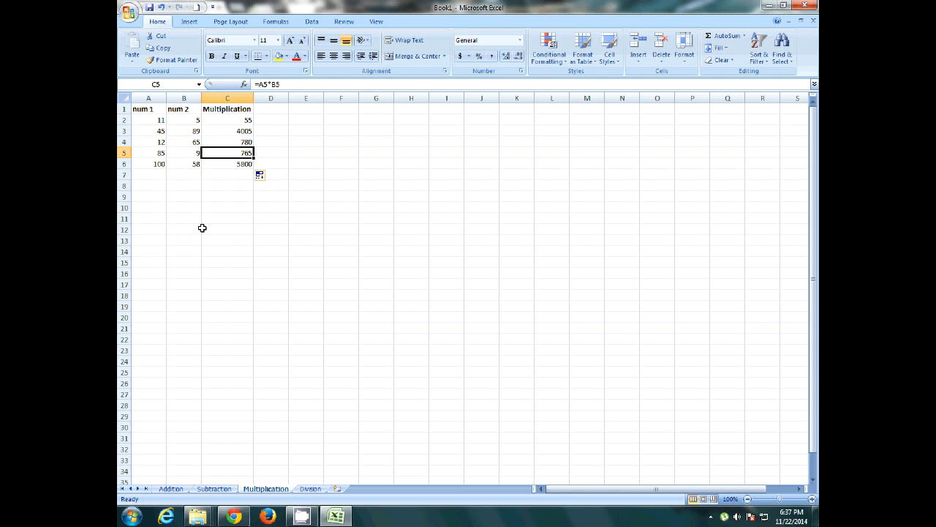
# Step: Examine the filled multiplication formulas in column C and the row 3 numbers they refer to
pyautogui.click(243, 131)
pyautogui.click(178, 133)
pyautogui.click(153, 132)
pyautogui.click(187, 133)
pyautogui.click(212, 132)
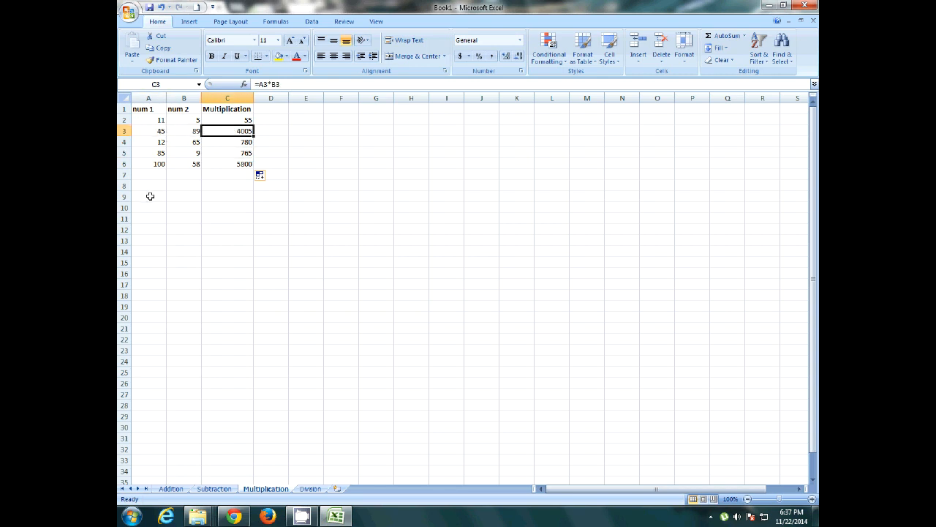
pyautogui.click(238, 142)
pyautogui.click(235, 153)
pyautogui.click(236, 176)
pyautogui.click(231, 121)
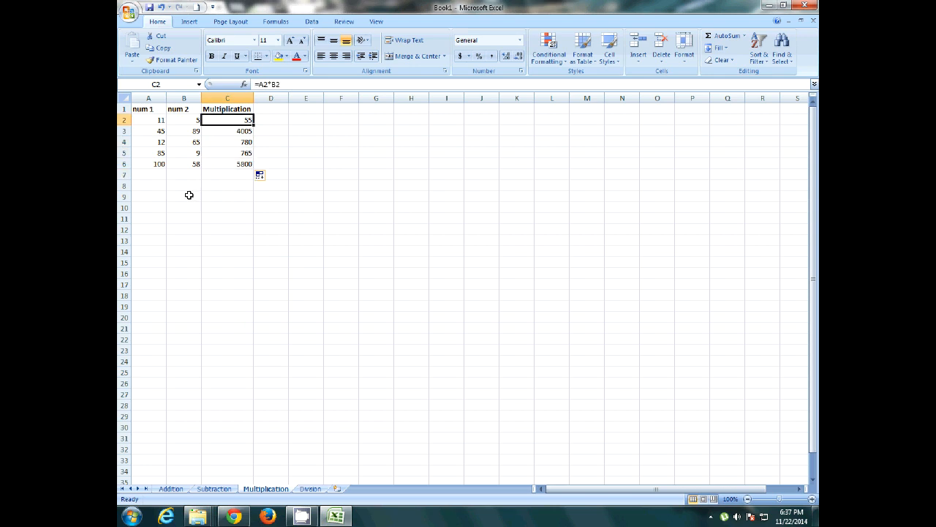
pyautogui.click(226, 132)
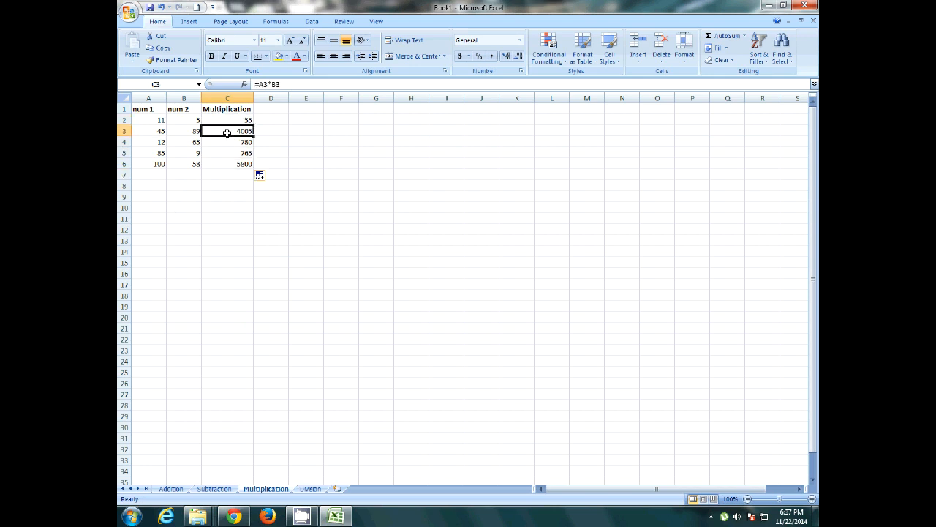
# Step: Copy the numbers in A2:B6 of the Multiplication sheet and paste them at A2 of the Division sheet
pyautogui.click(310, 488)
pyautogui.moveTo(149, 119); pyautogui.dragTo(184, 156)
pyautogui.click(269, 488)
pyautogui.moveTo(152, 120); pyautogui.dragTo(182, 162)
pyautogui.rightClick(180, 155)
pyautogui.click(204, 173)
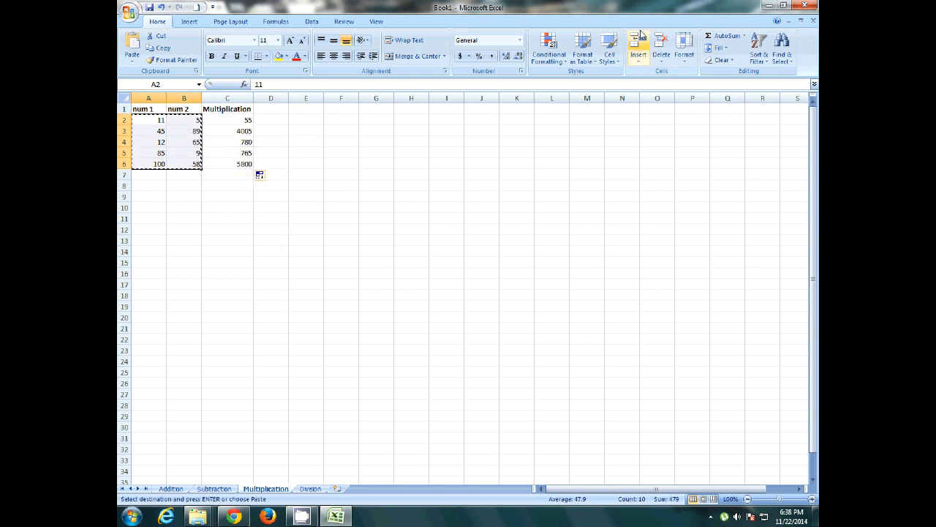
pyautogui.click(310, 489)
pyautogui.click(156, 120)
pyautogui.rightClick(157, 119)
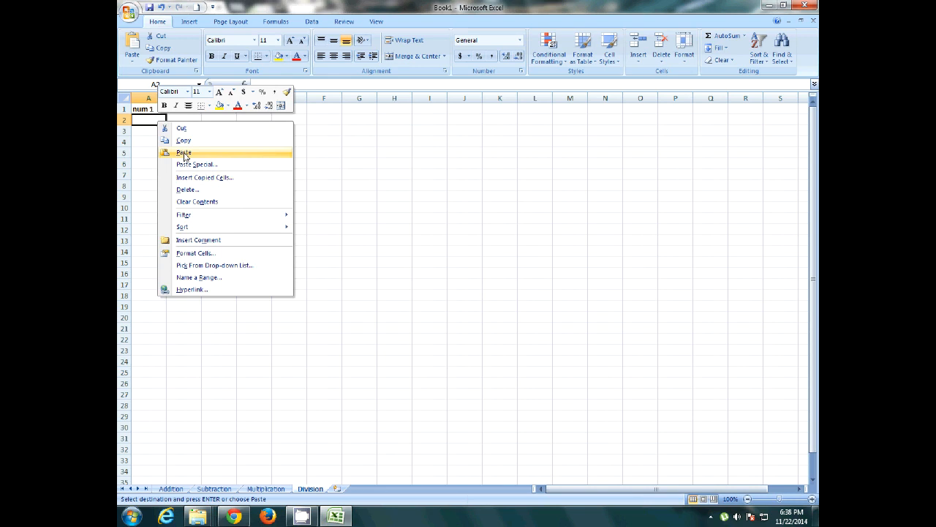
pyautogui.click(184, 152)
# Step: Enter the formula =A2/B2 in cell C2 of the Division column, picking both numbers from row 2, and review it
pyautogui.click(212, 122)
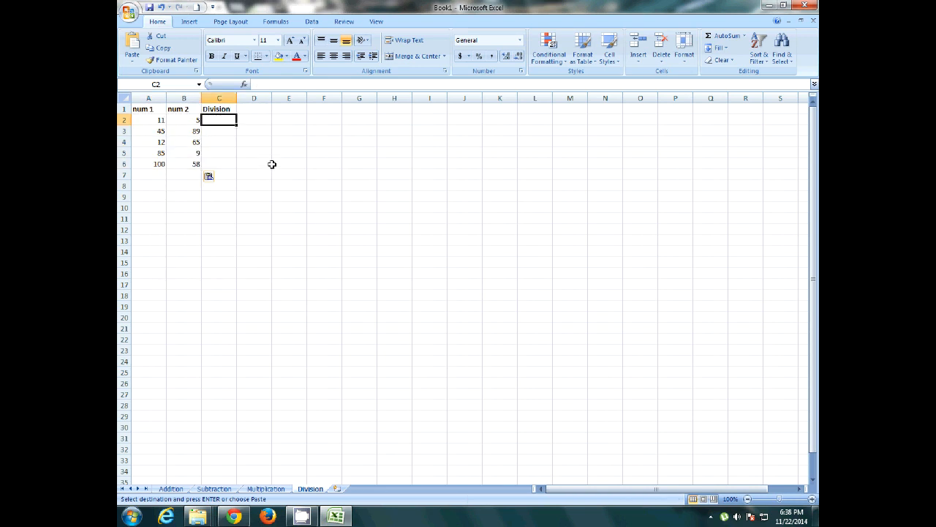
pyautogui.write('=')
pyautogui.click(150, 121)
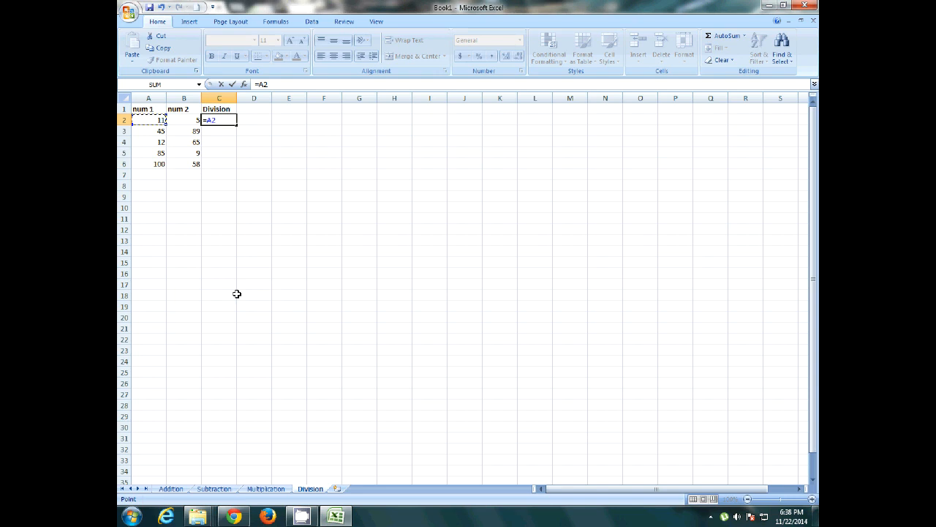
pyautogui.write('/')
pyautogui.click(184, 119)
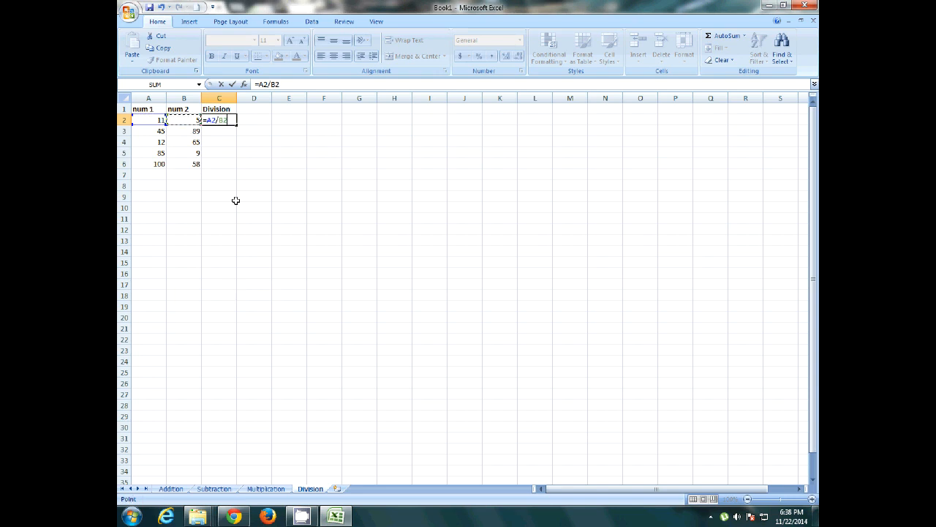
pyautogui.press('Return')
pyautogui.click(224, 120)
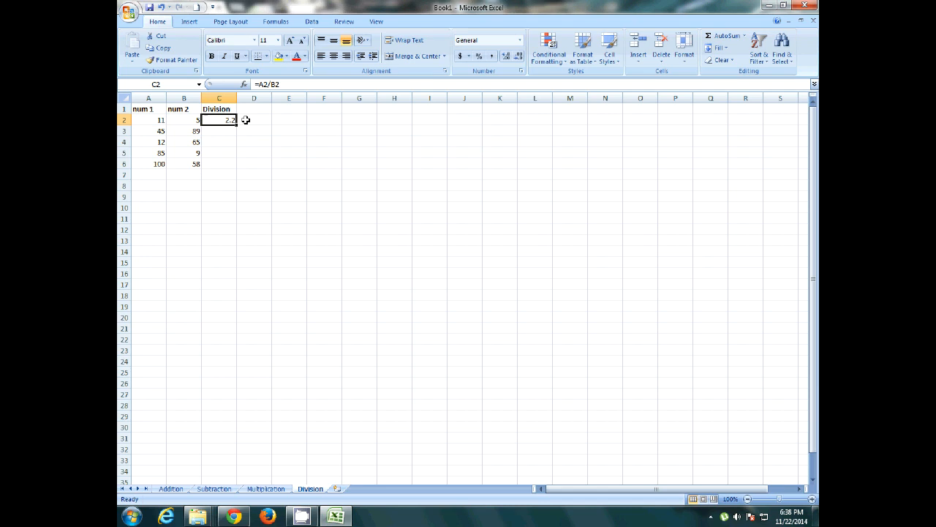
# Step: Enter the formula =A3/B3 in cell C3 of the Division column, picking both numbers from row 3
pyautogui.click(219, 132)
pyautogui.write('=')
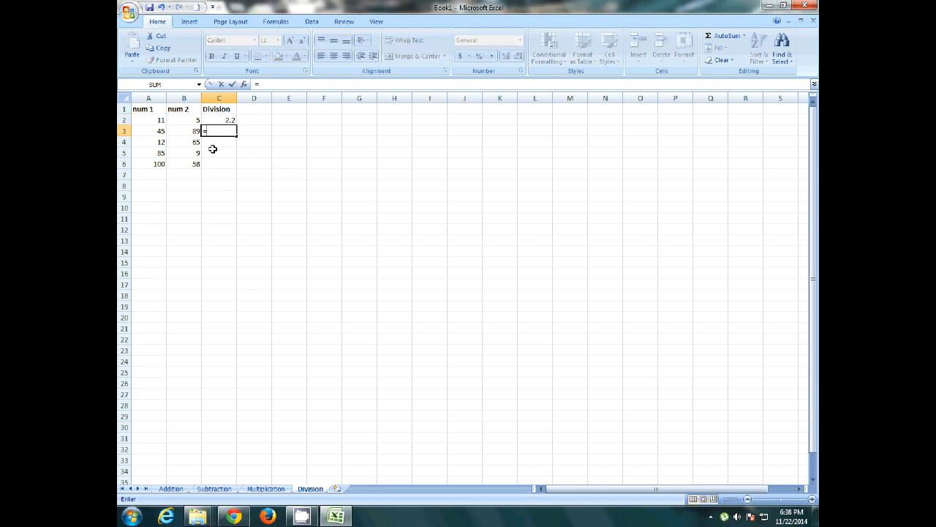
pyautogui.click(156, 130)
pyautogui.write('/')
pyautogui.click(185, 131)
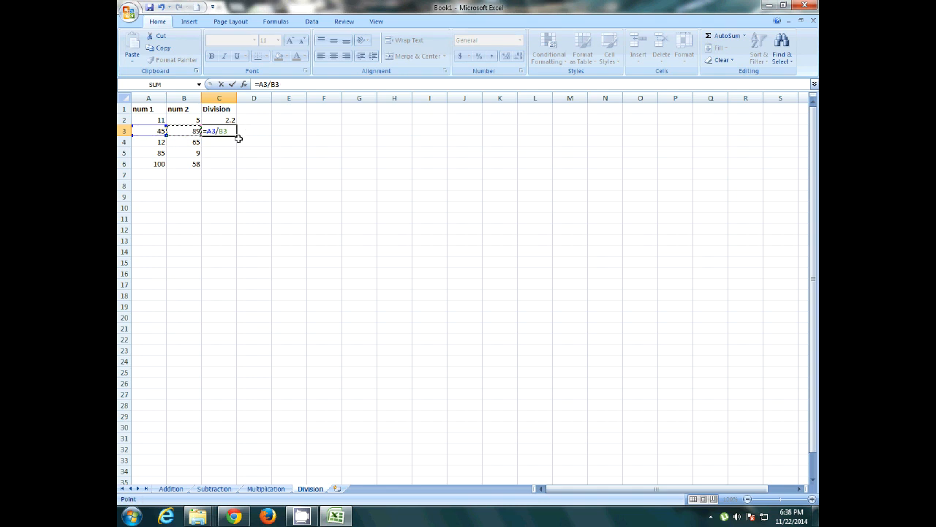
pyautogui.press('Return')
# Step: Fill the division formula from C2 down through C6 and review the formula in C3
pyautogui.moveTo(222, 122); pyautogui.dragTo(236, 165)
pyautogui.click(228, 131)
pyautogui.click(218, 135)
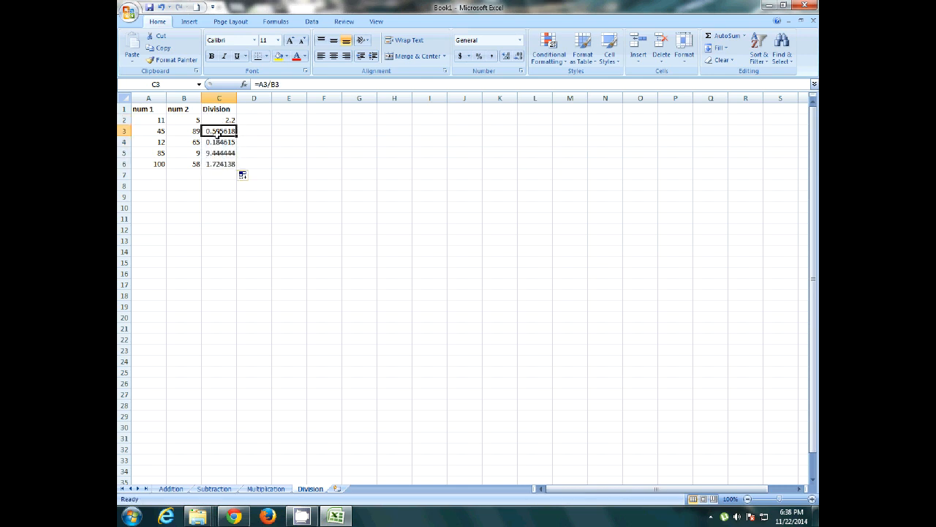
# Step: Examine the division formulas in C2:C6 and the num 1 and num 2 values they refer to
pyautogui.click(186, 147)
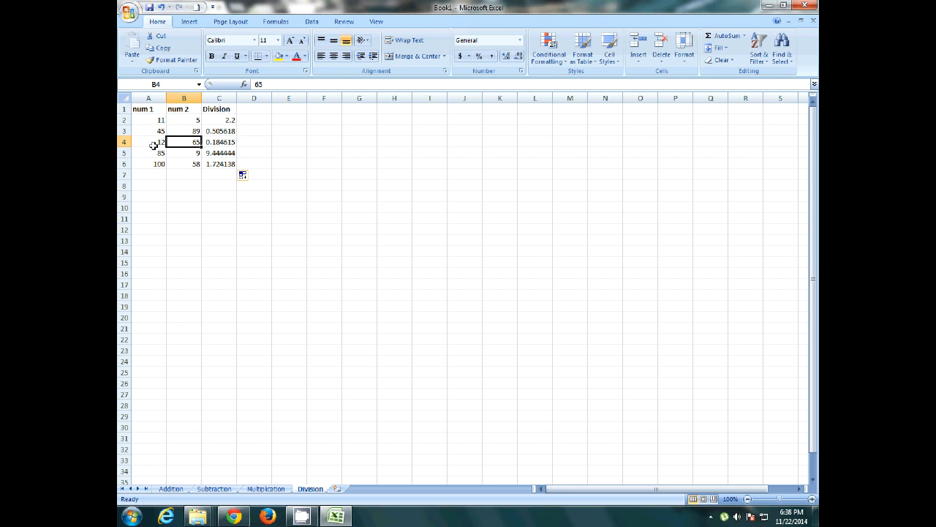
pyautogui.click(154, 145)
pyautogui.click(205, 144)
pyautogui.click(213, 152)
pyautogui.click(154, 154)
pyautogui.click(225, 151)
pyautogui.click(209, 163)
pyautogui.click(161, 163)
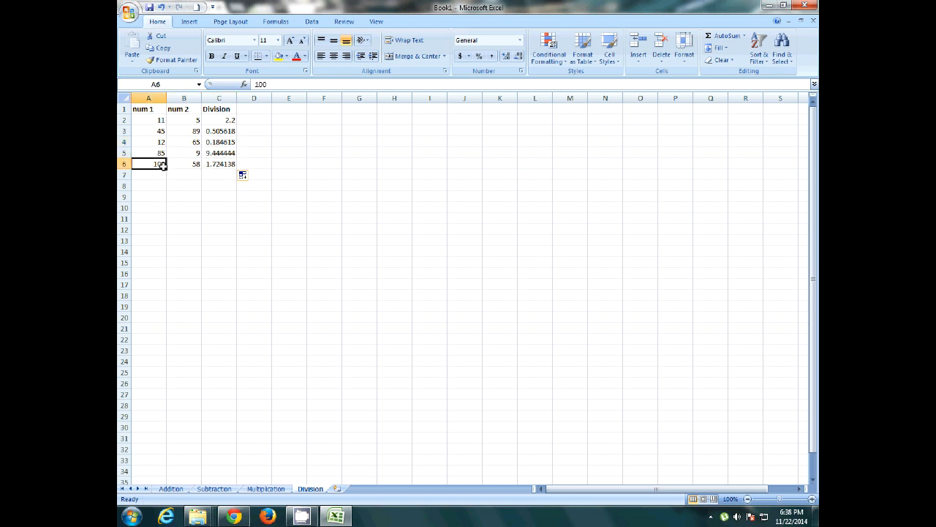
pyautogui.click(225, 131)
pyautogui.click(223, 164)
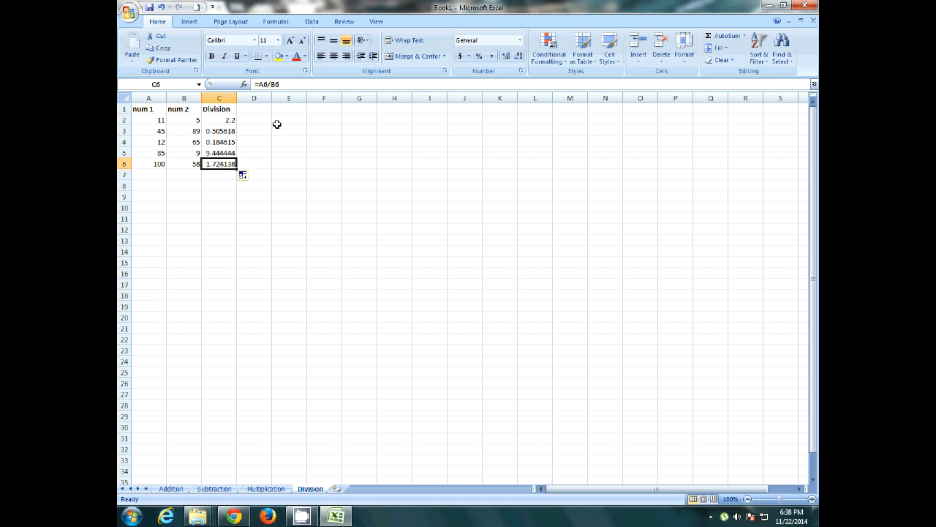
pyautogui.click(227, 132)
pyautogui.click(225, 120)
pyautogui.click(225, 143)
pyautogui.click(218, 153)
pyautogui.click(218, 176)
pyautogui.click(218, 153)
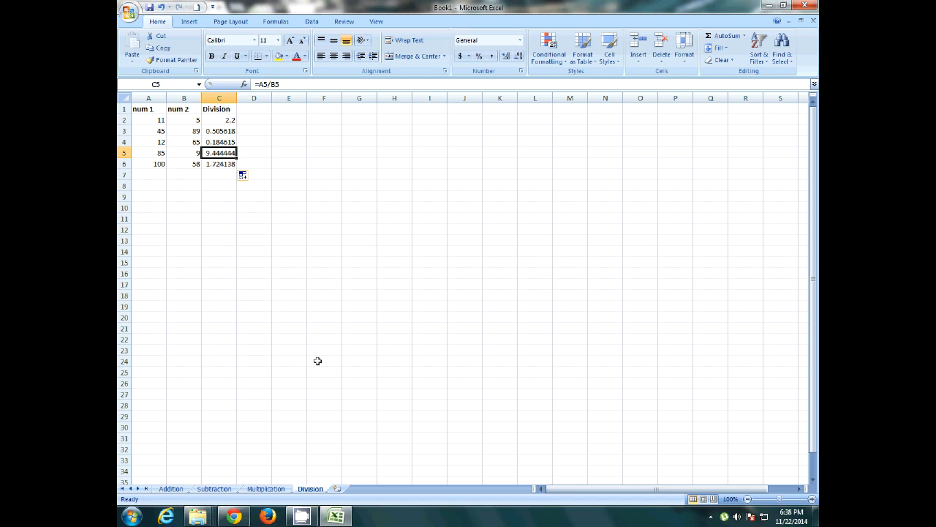
# Step: Look through the Addition, Subtraction and Multiplication sheets and return to the Division sheet
pyautogui.click(195, 490)
pyautogui.click(171, 490)
pyautogui.click(225, 489)
pyautogui.click(253, 490)
pyautogui.click(304, 489)
pyautogui.click(302, 517)
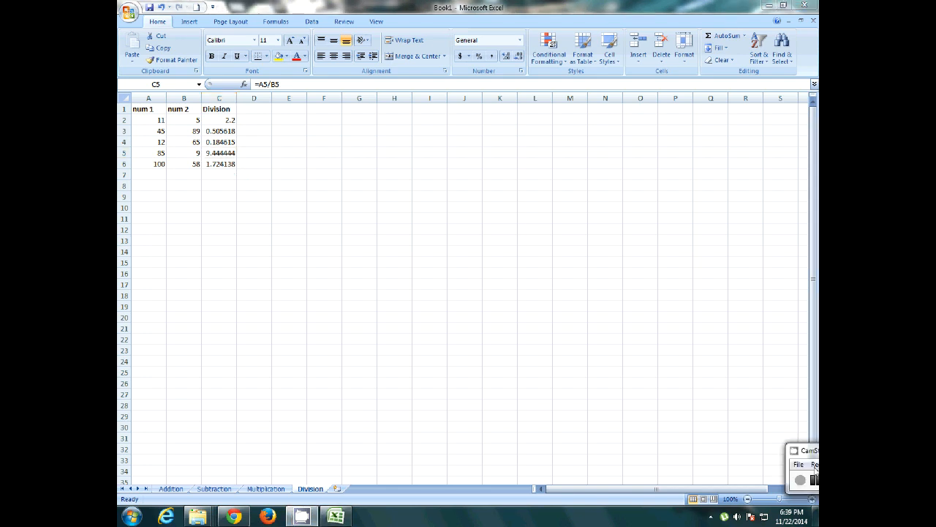